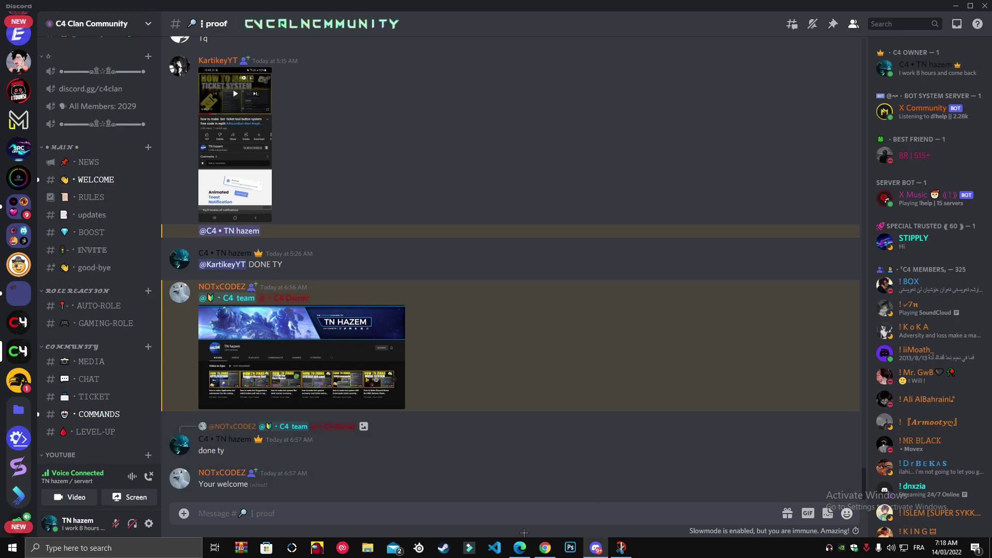
# - Switch to the Bot-List project in Chrome and paste the owner's Discord user ID into the owners entry of config.js
pyautogui.click(545, 548)
pyautogui.hotkey('ctrl', 'v')
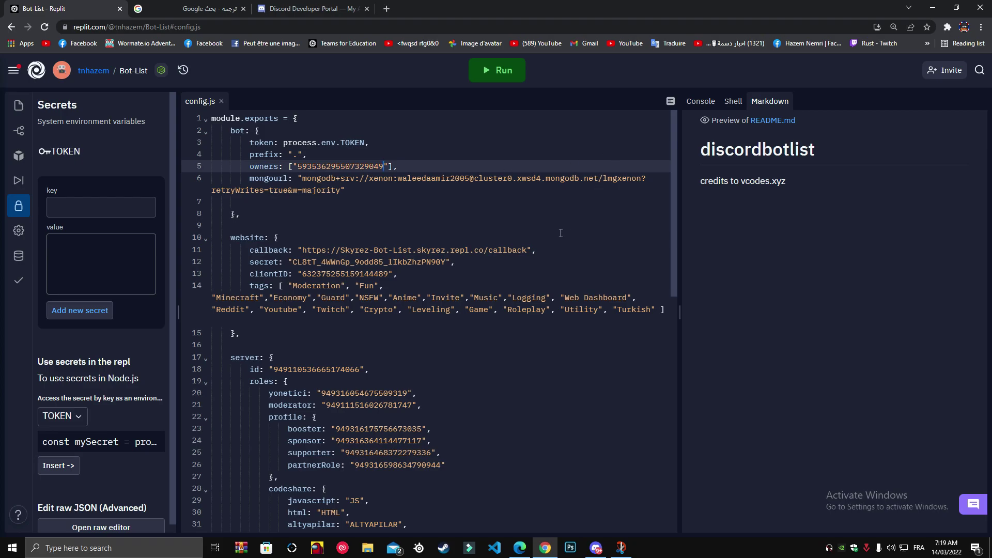
# - Run the Bot-List project, copy its web address from the site preview, and stop the run
pyautogui.click(488, 77)
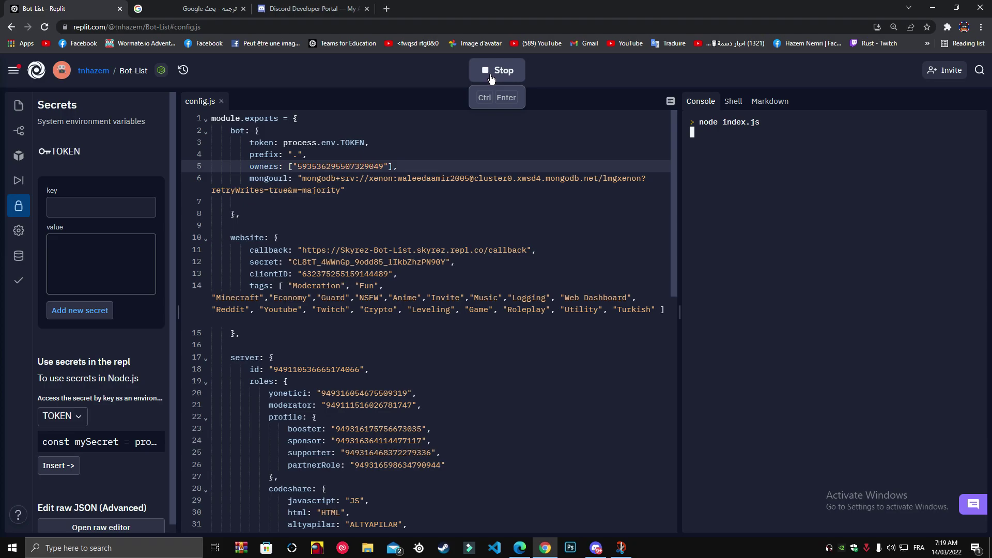
pyautogui.click(735, 108)
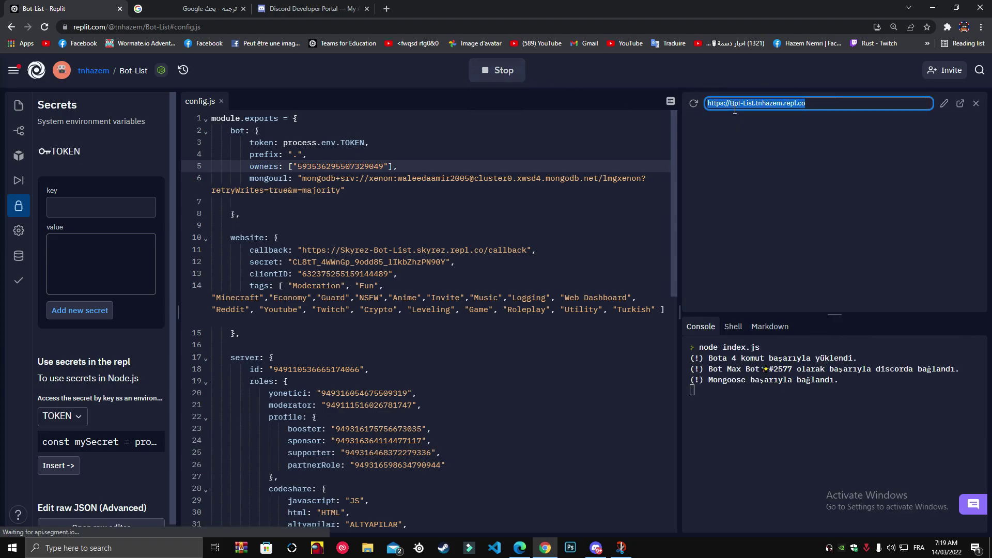
pyautogui.click(499, 70)
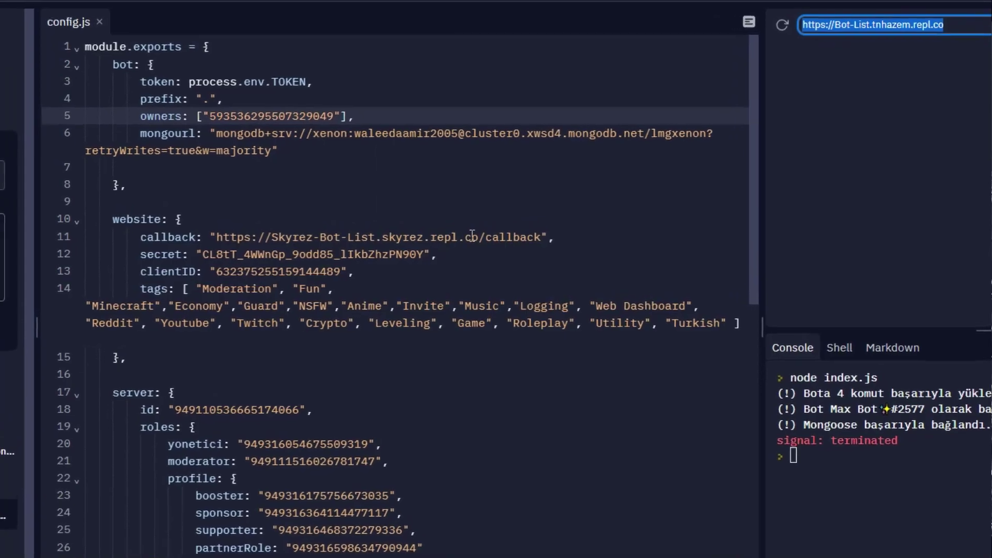
# - Replace the base address of the website callback in config.js with the copied project address, keeping the /callback ending
pyautogui.moveTo(480, 235); pyautogui.dragTo(217, 241)
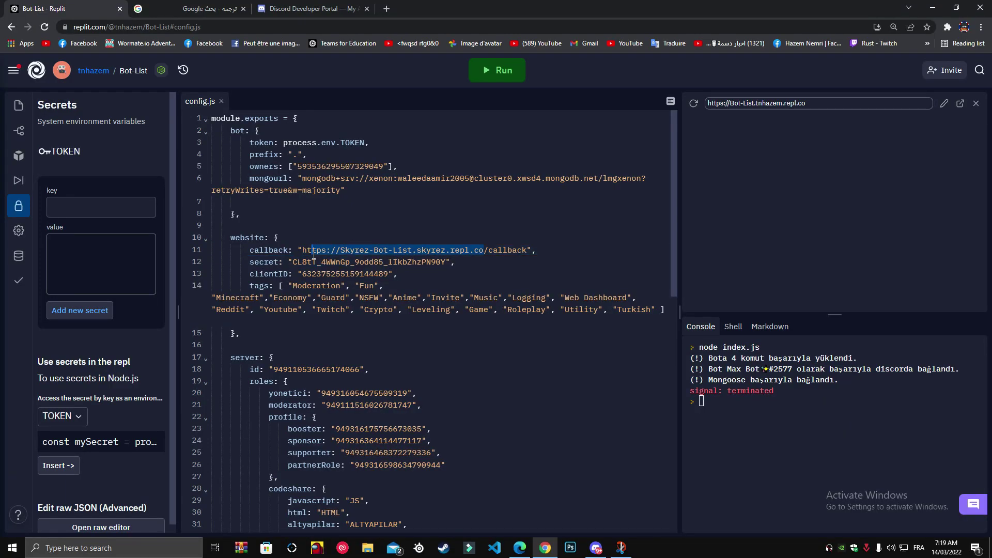
pyautogui.write('https://Bot-List.tnhazem.repl.co')
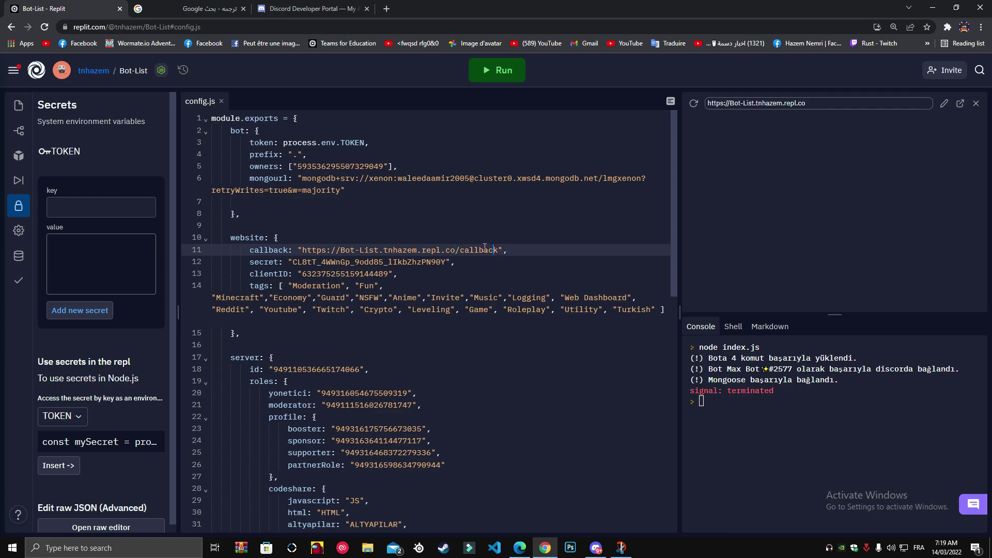
pyautogui.hotkey('shift', 'Right')
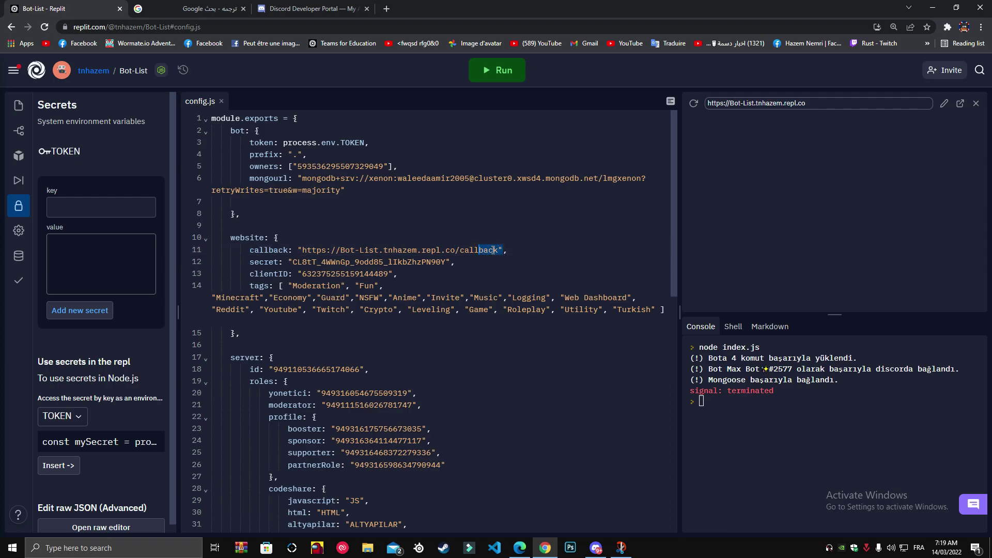
# - Copy the full callback URL from config.js and switch to the Discord Developer Portal
pyautogui.moveTo(499, 251); pyautogui.dragTo(304, 251)
pyautogui.hotkey('ctrl', 'c')
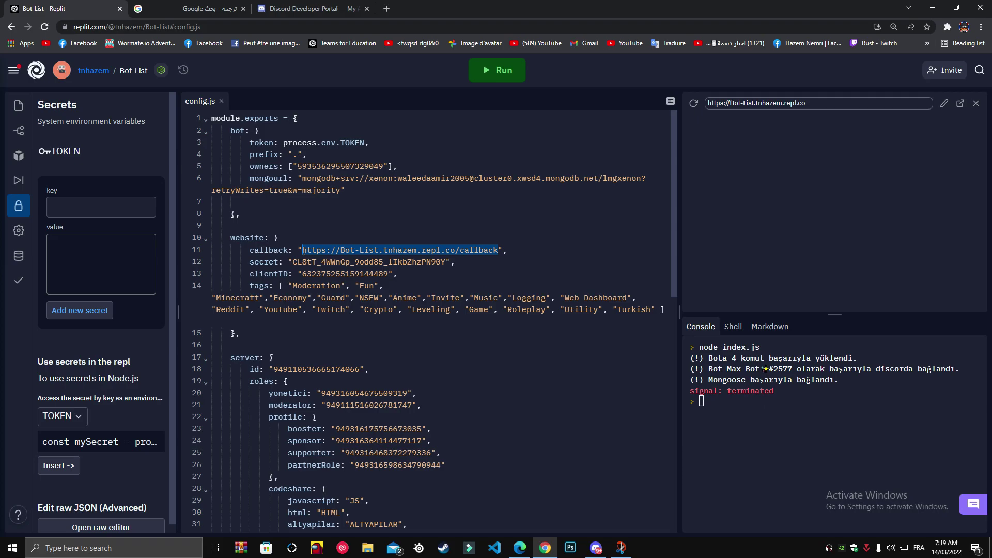
pyautogui.click(273, 4)
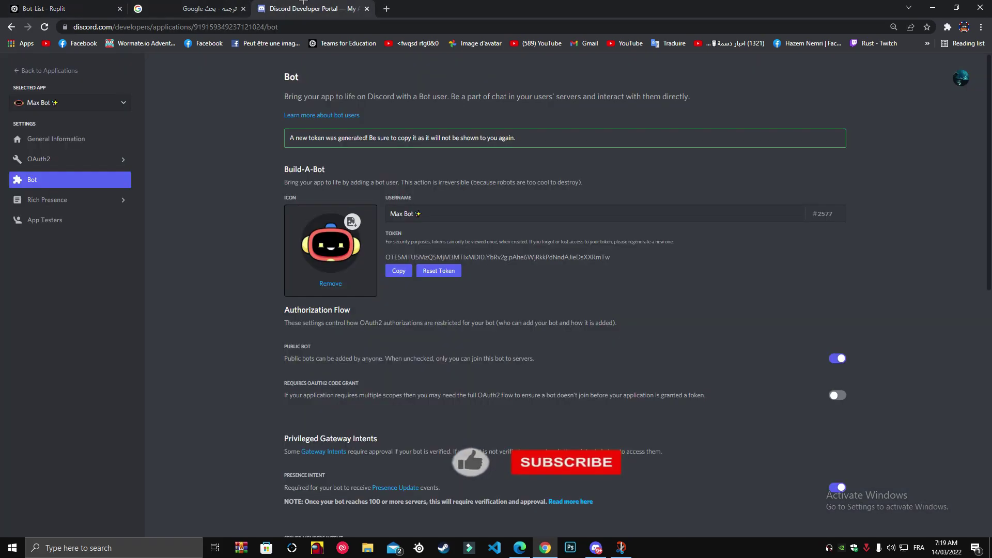
# - Delete the existing redirect from Max Bot's OAuth2 settings and save the changes
pyautogui.click(101, 162)
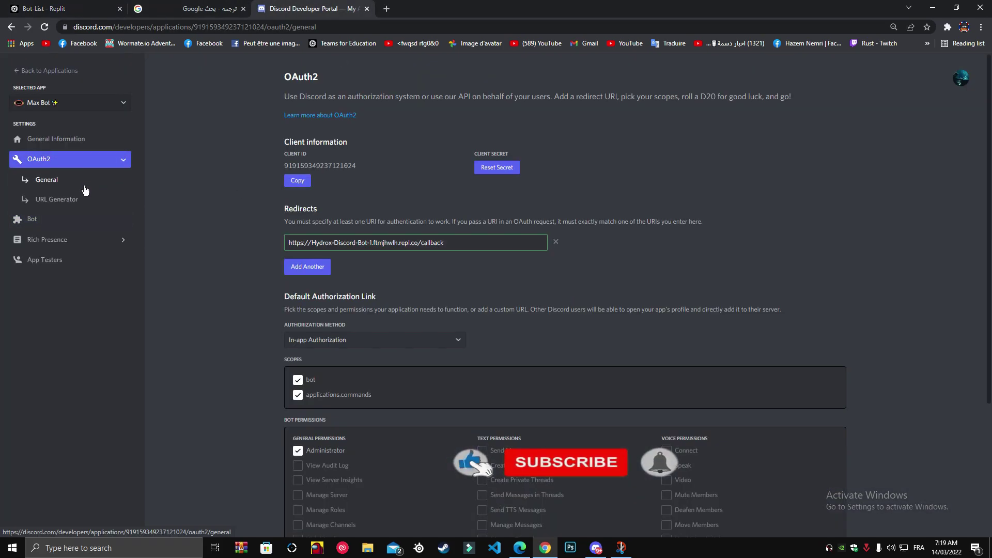
pyautogui.moveTo(452, 241); pyautogui.dragTo(311, 242)
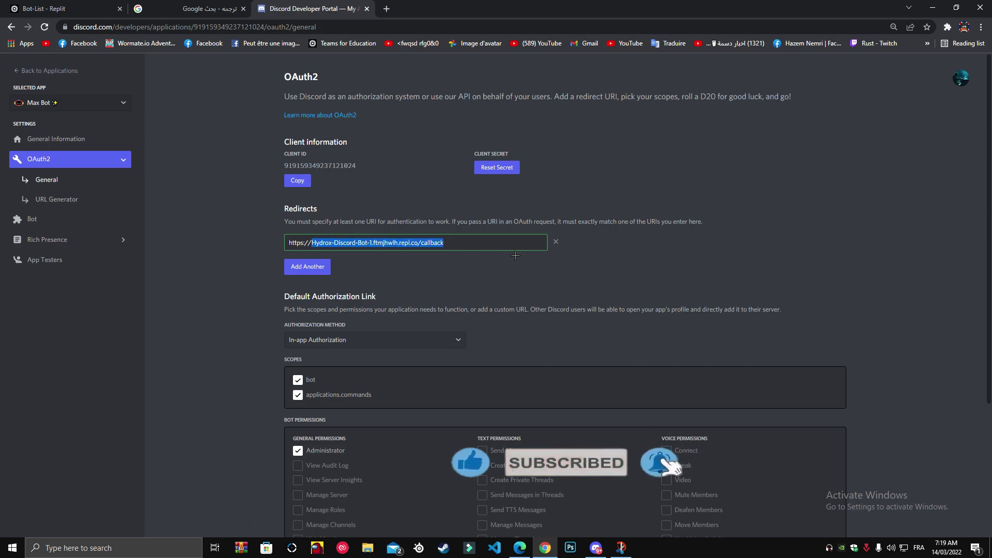
pyautogui.click(555, 242)
pyautogui.click(733, 517)
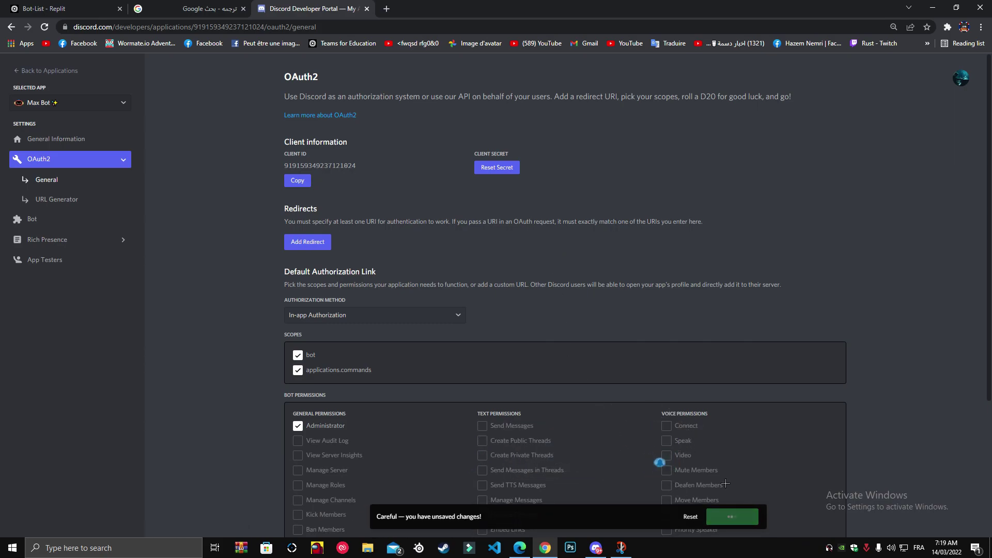
# - Add a new OAuth2 redirect with the copied callback URL and save the changes
pyautogui.click(326, 268)
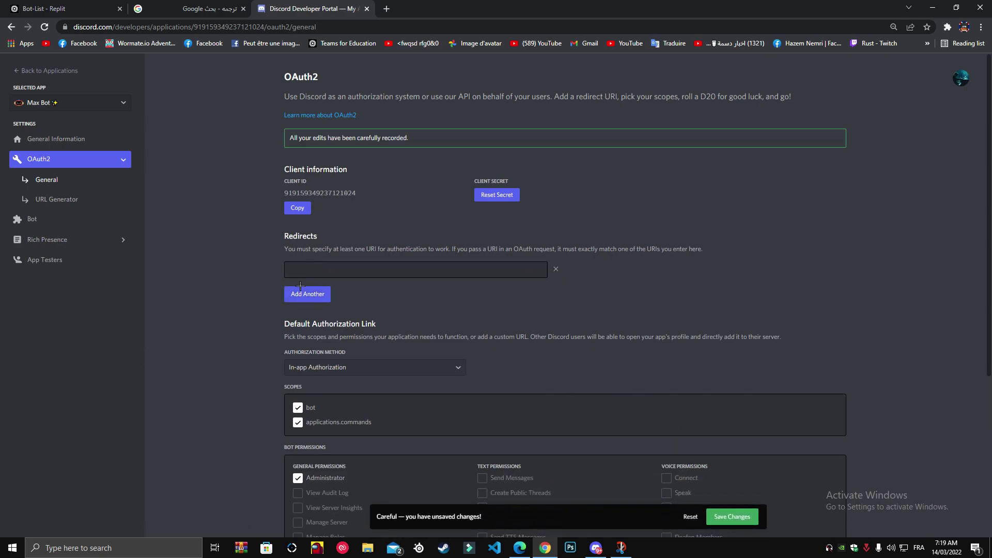
pyautogui.click(441, 274)
pyautogui.hotkey('ctrl', 'v')
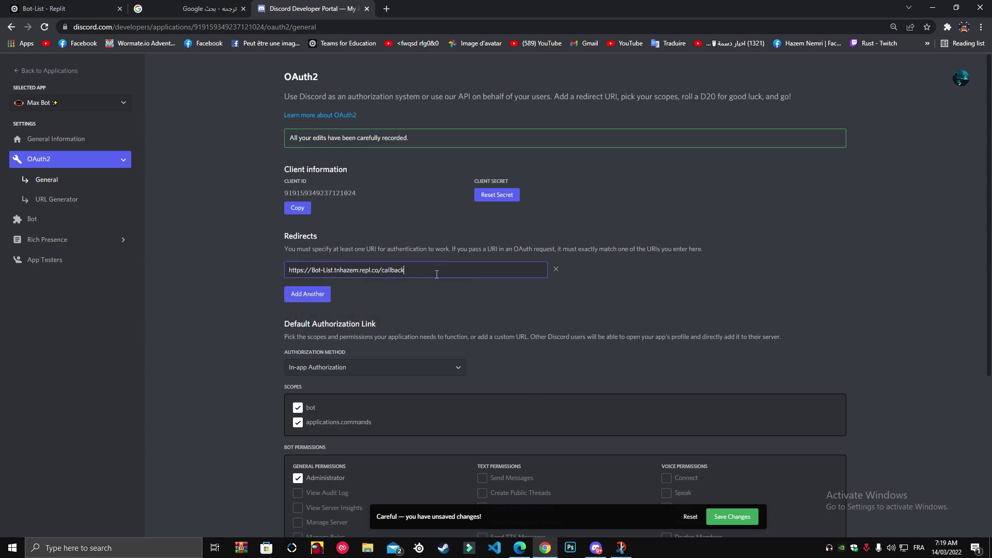
pyautogui.click(729, 517)
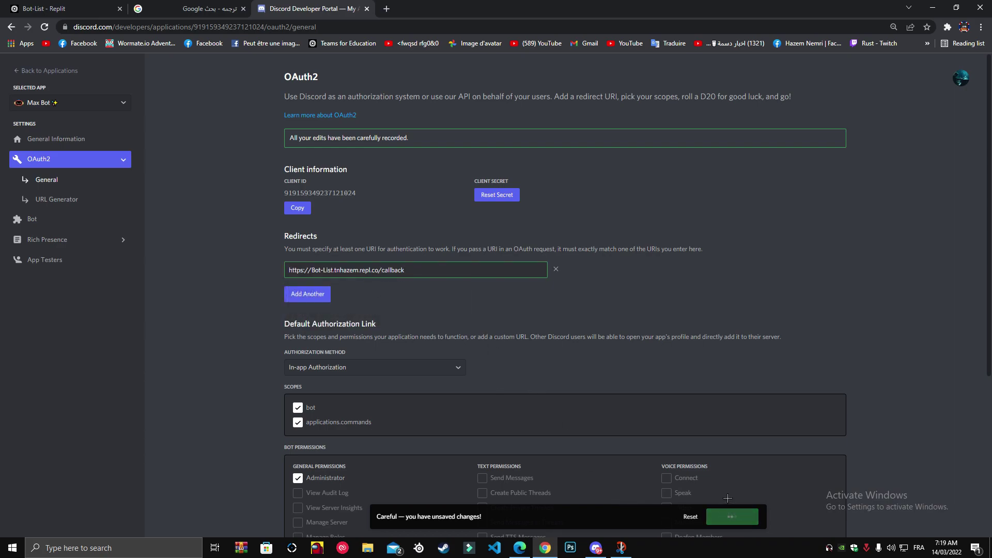
# - Regenerate Max Bot's OAuth2 client secret in the Discord Developer Portal and copy it
pyautogui.click(76, 8)
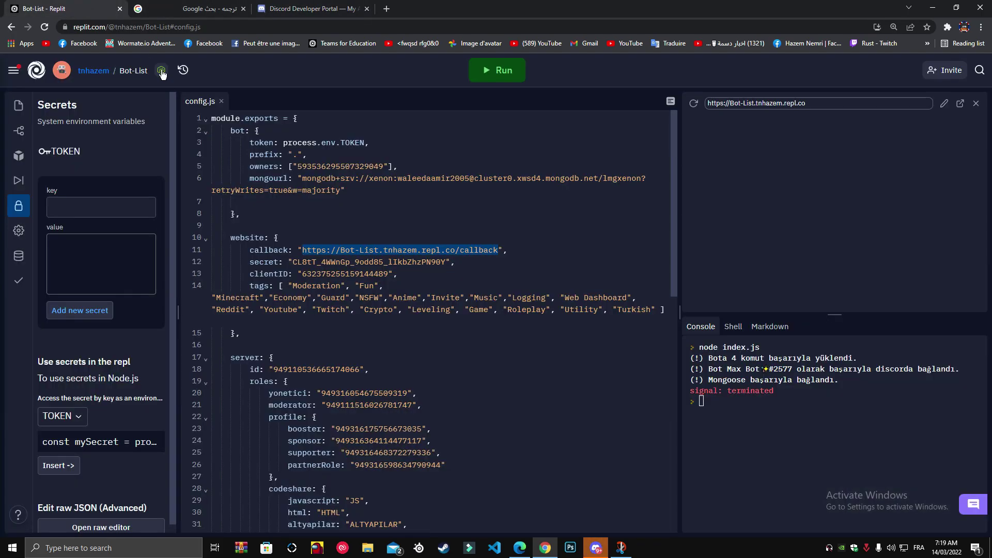
pyautogui.click(299, 9)
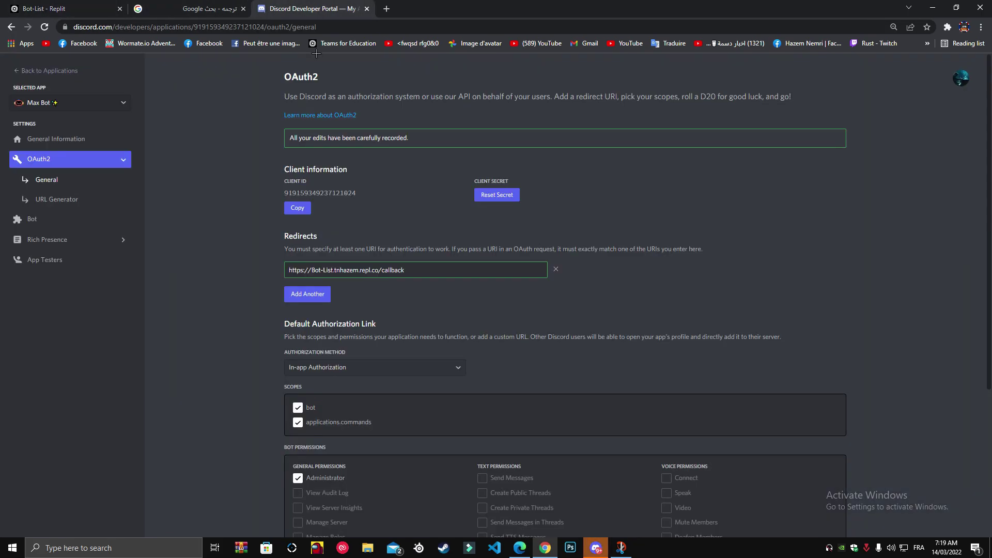
pyautogui.click(497, 194)
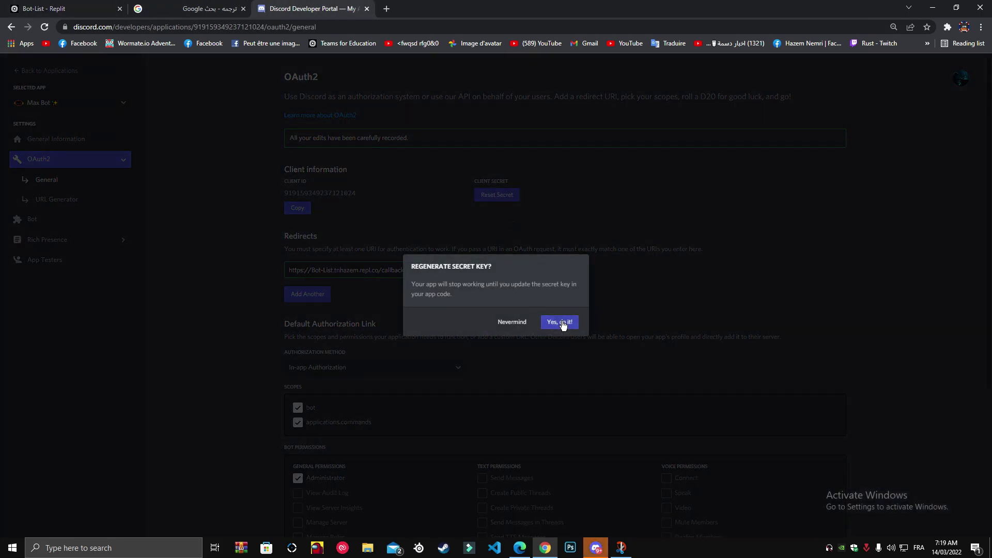
pyautogui.click(561, 325)
pyautogui.click(487, 207)
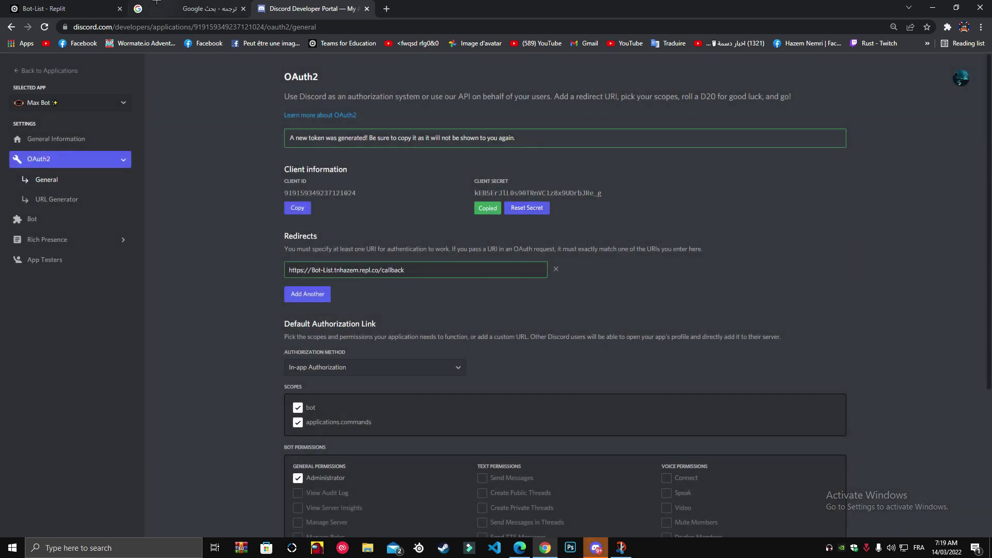
# - Return to config.js in Replit and replace the website secret value with the copied client secret
pyautogui.click(88, 3)
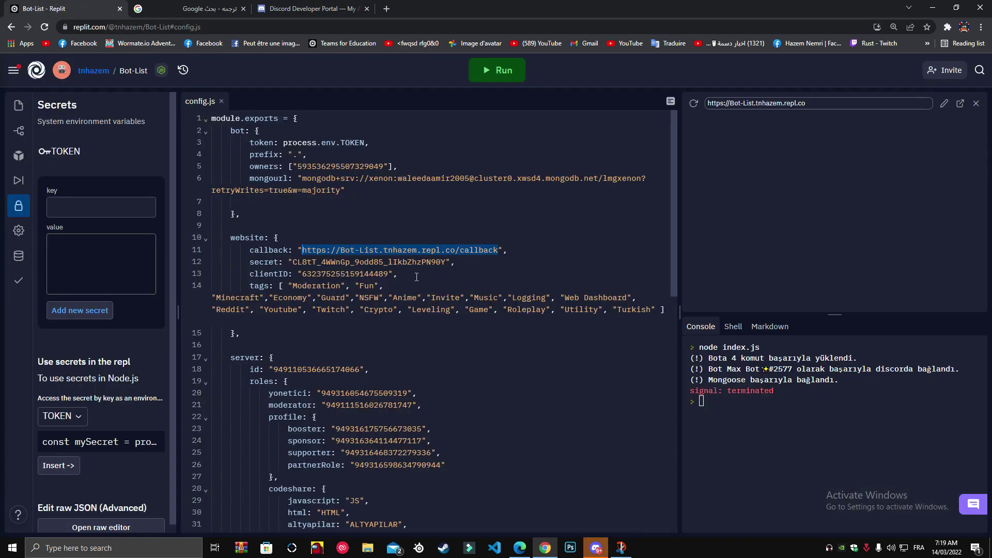
pyautogui.moveTo(294, 263); pyautogui.dragTo(450, 262)
pyautogui.hotkey('ctrl', 'v')
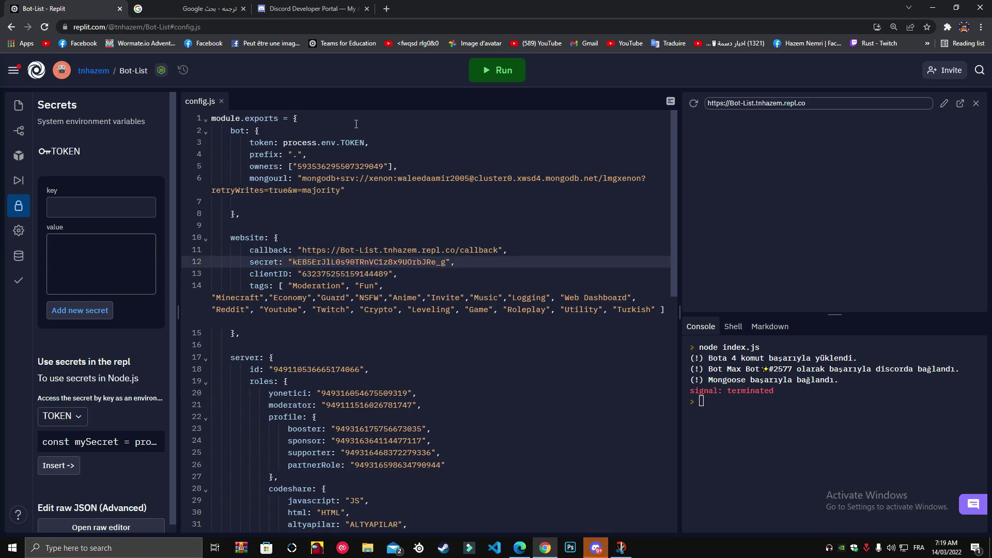
# - Copy Max Bot's client ID from the Discord Developer Portal and paste it over the clientID value in config.js
pyautogui.click(310, 9)
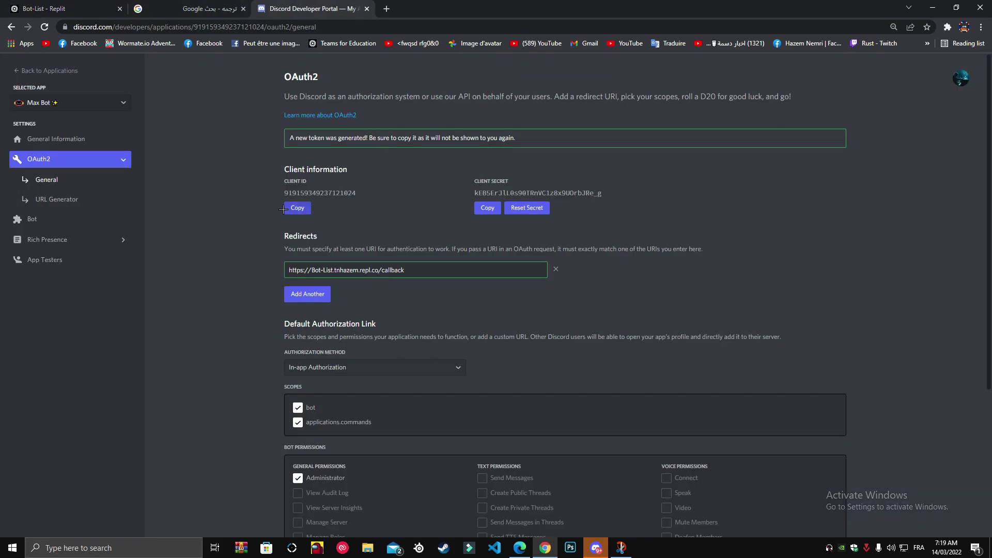
pyautogui.click(40, 4)
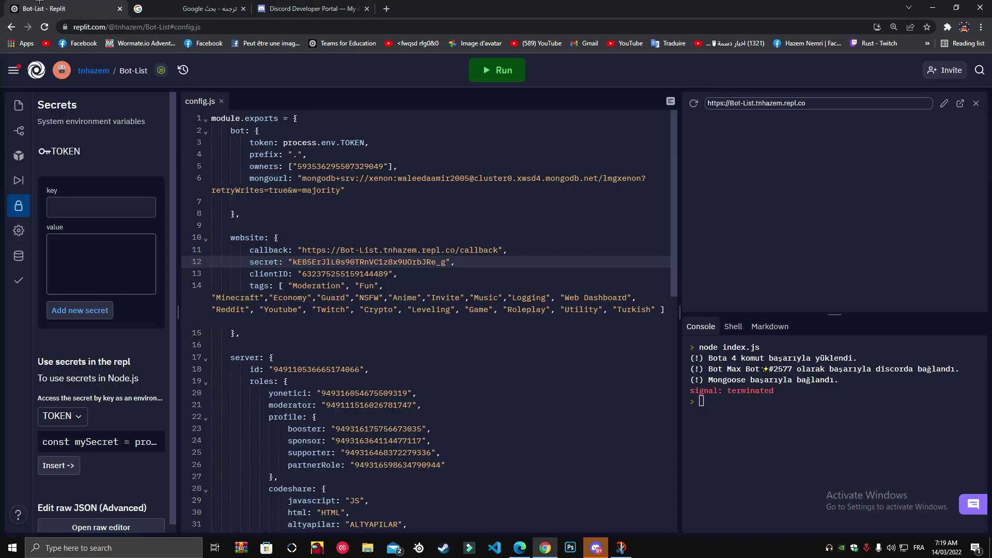
pyautogui.doubleClick(329, 272)
pyautogui.hotkey('ctrl', 'v')
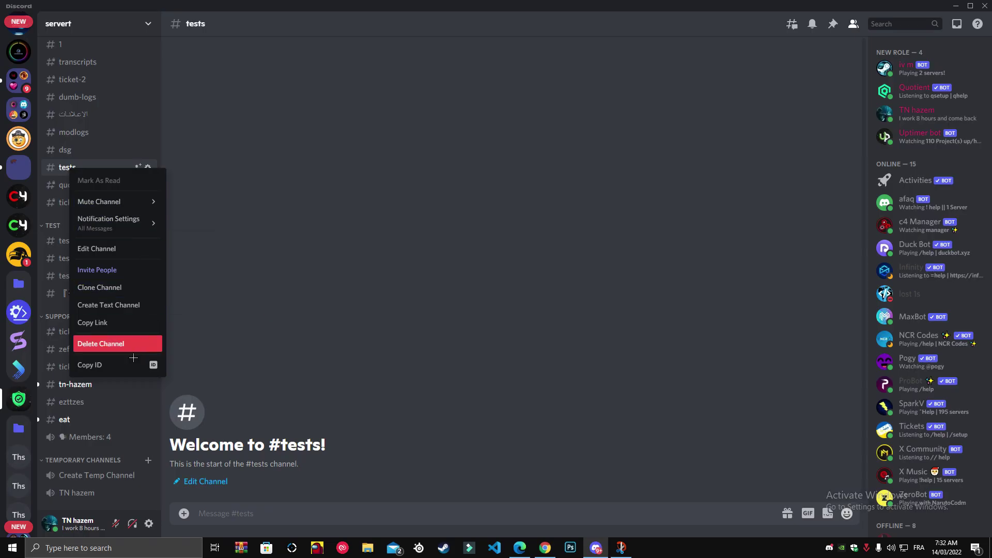
pyautogui.press('Escape')
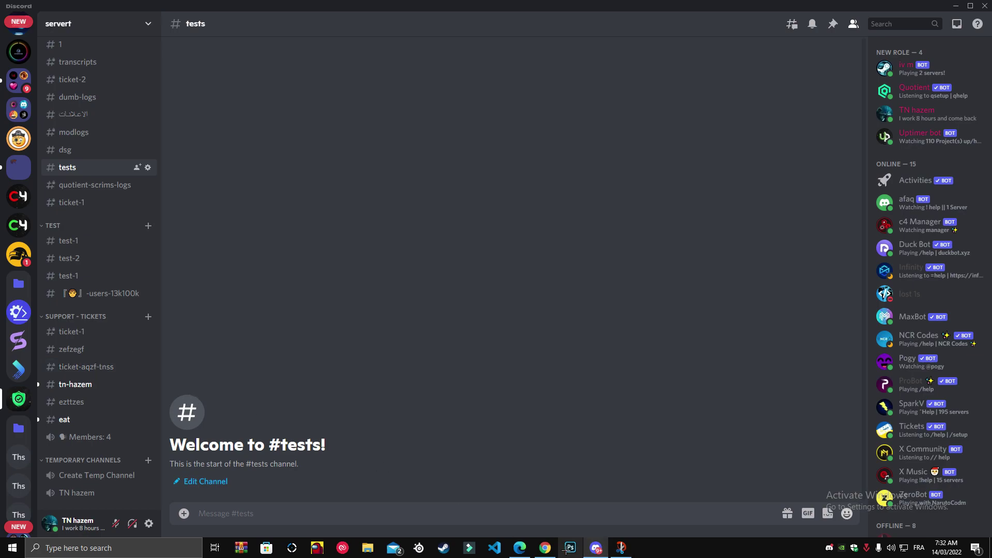
pyautogui.click(547, 548)
pyautogui.click(431, 398)
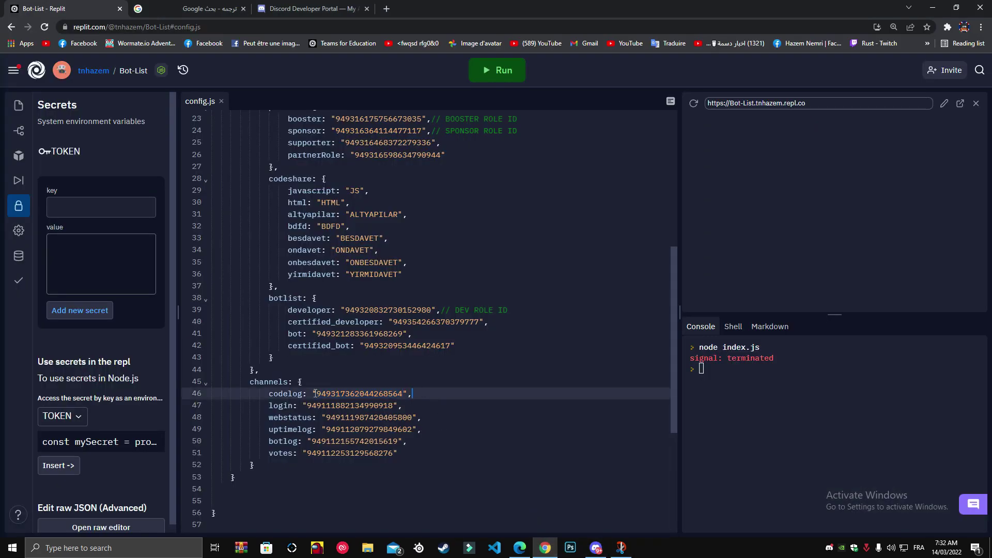
pyautogui.click(274, 398)
pyautogui.moveTo(268, 397); pyautogui.dragTo(310, 397)
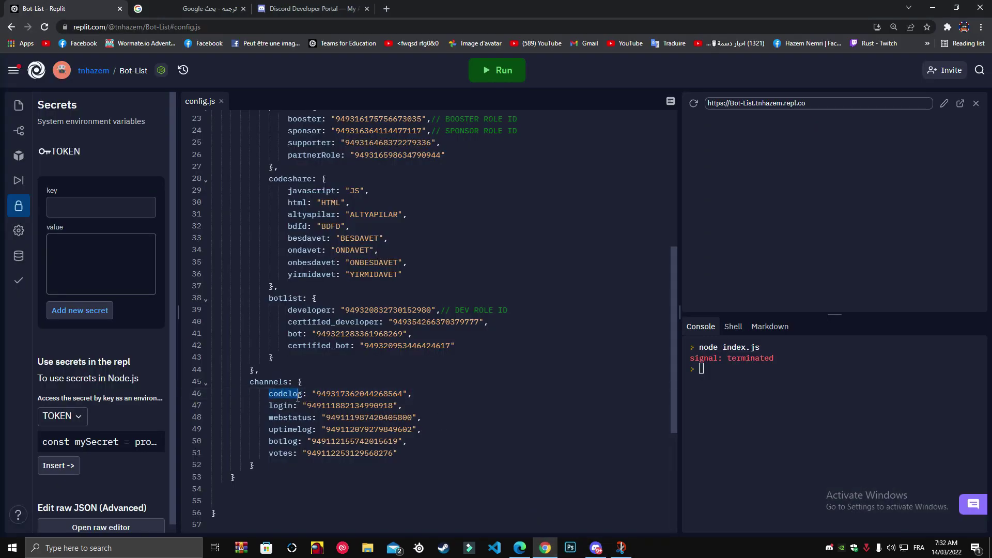
pyautogui.doubleClick(350, 393)
pyautogui.hotkey('ctrl', 'v')
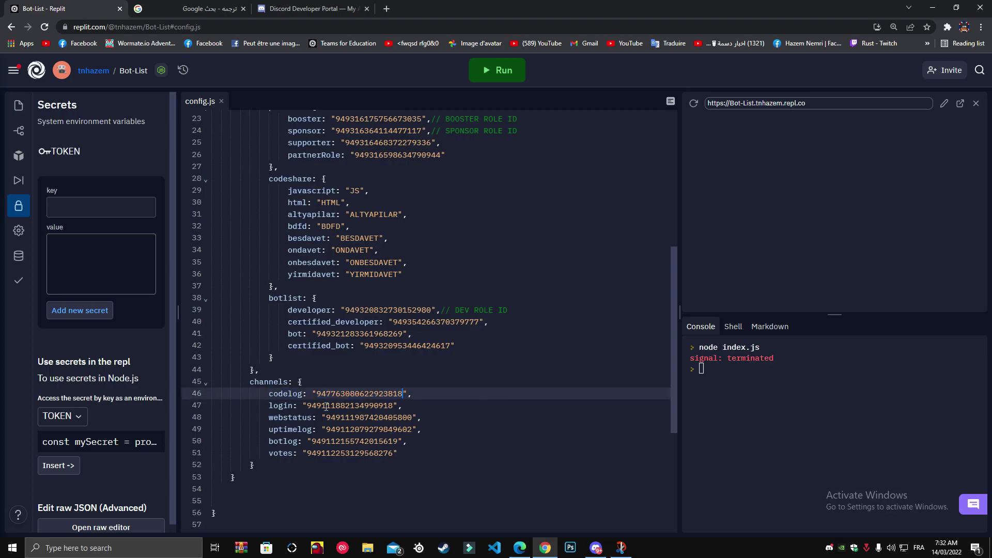
pyautogui.doubleClick(339, 406)
pyautogui.hotkey('ctrl', 'v')
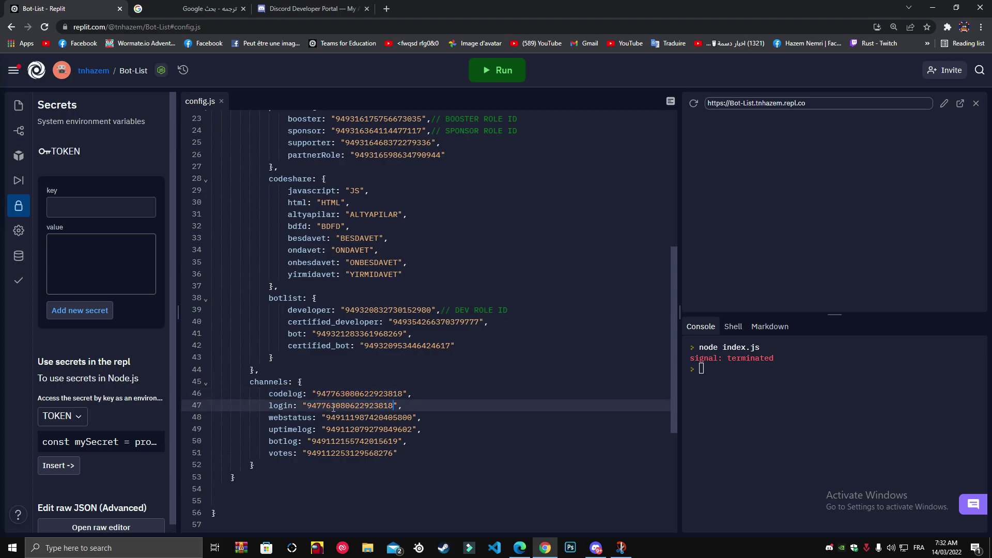
pyautogui.doubleClick(352, 417)
pyautogui.hotkey('ctrl', 'v')
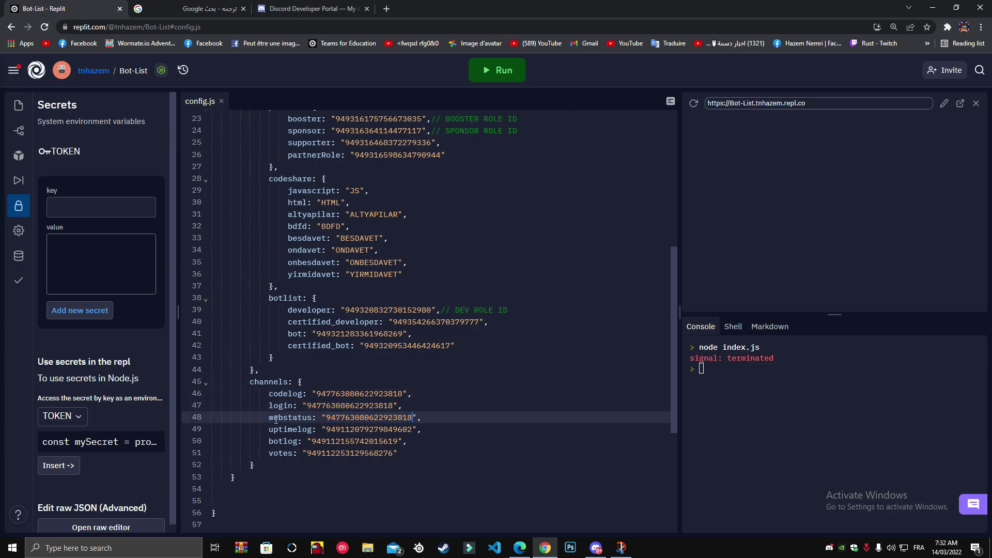
pyautogui.doubleClick(348, 427)
pyautogui.hotkey('ctrl', 'v')
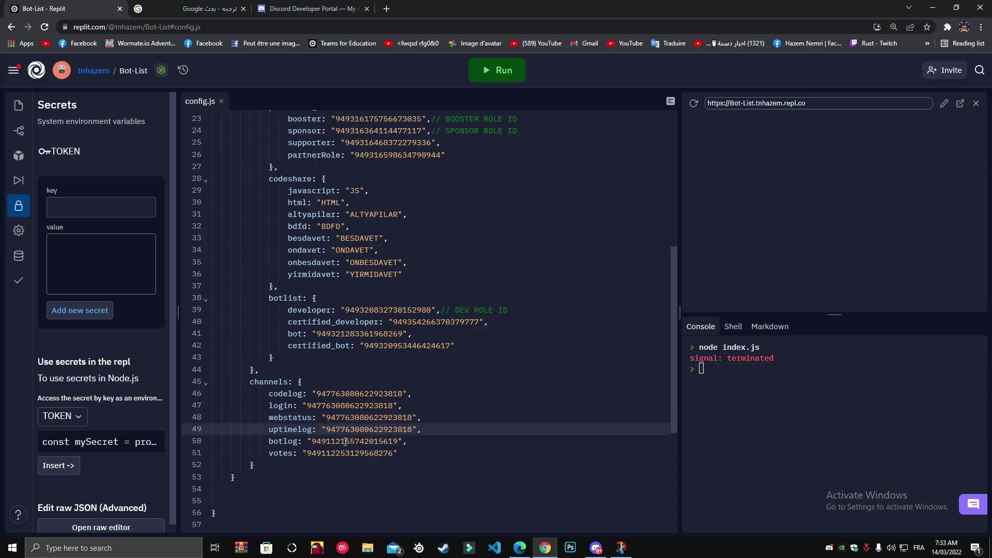
pyautogui.doubleClick(346, 442)
pyautogui.hotkey('ctrl', 'v')
pyautogui.doubleClick(347, 453)
pyautogui.hotkey('ctrl', 'v')
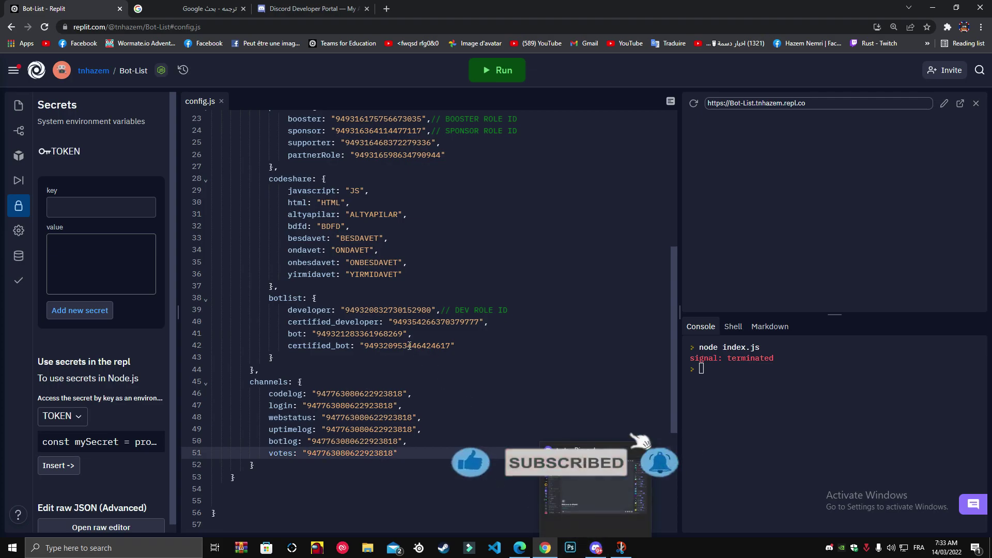
# - Copy the ID of the new role from the own member profile in Discord and return to config.js in Replit
pyautogui.hotkey('alt', 'Tab')
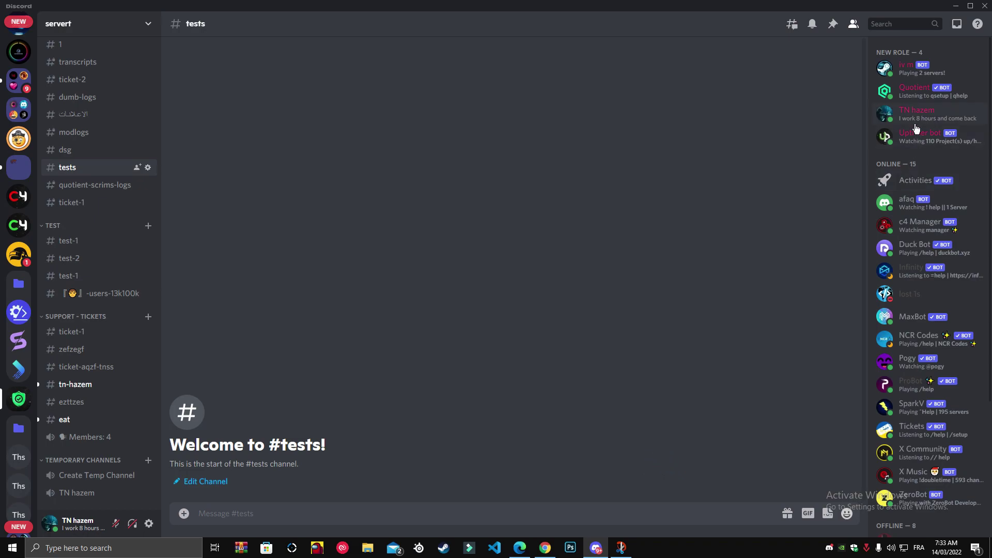
pyautogui.click(914, 118)
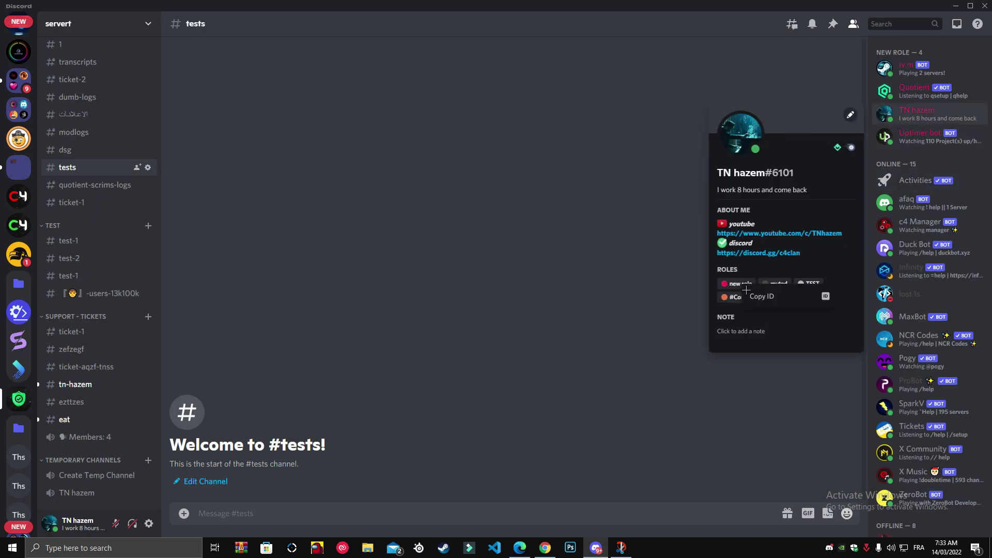
pyautogui.press('Escape')
pyautogui.click(546, 548)
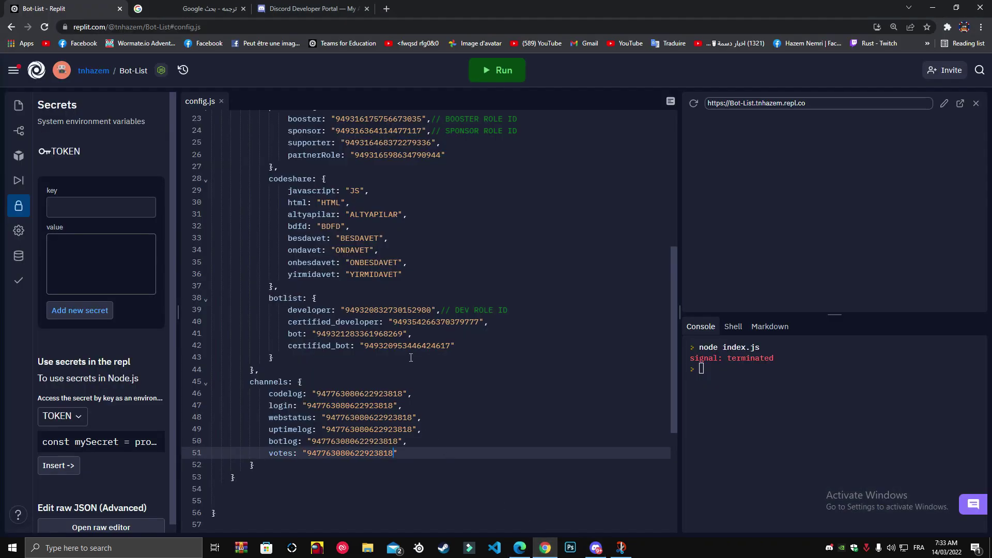
pyautogui.scroll(2, 408, 321)
pyautogui.scroll(-3, 408, 321)
pyautogui.doubleClick(408, 295)
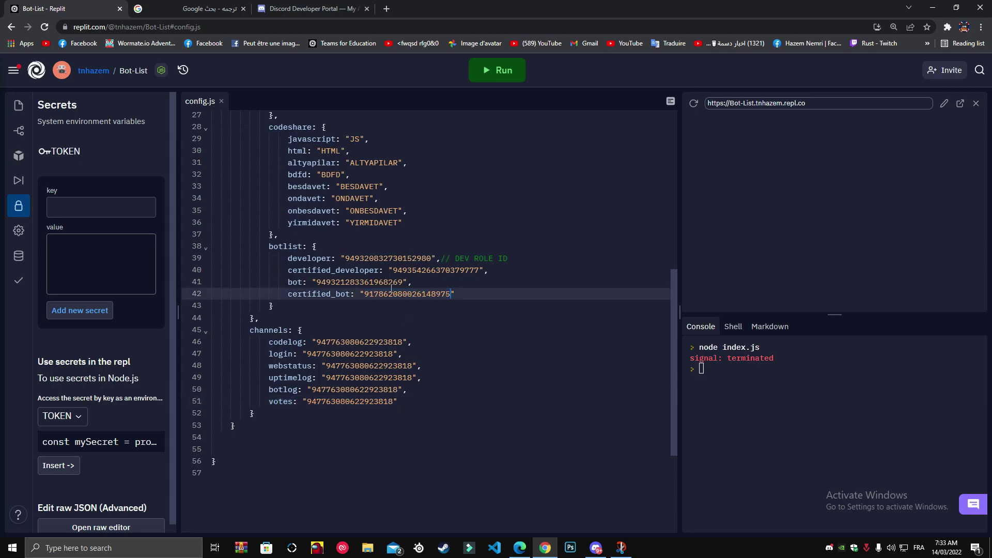
pyautogui.hotkey('ctrl', 'v')
pyautogui.doubleClick(382, 282)
pyautogui.hotkey('ctrl', 'v')
pyautogui.doubleClick(444, 270)
pyautogui.hotkey('ctrl', 'v')
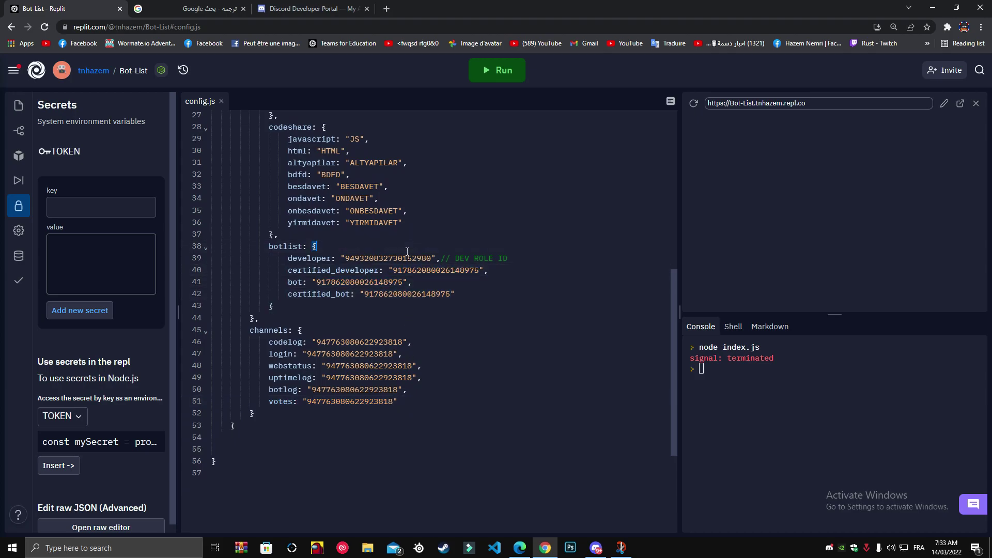
pyautogui.doubleClick(402, 258)
pyautogui.hotkey('ctrl', 'v')
pyautogui.scroll(3, 406, 399)
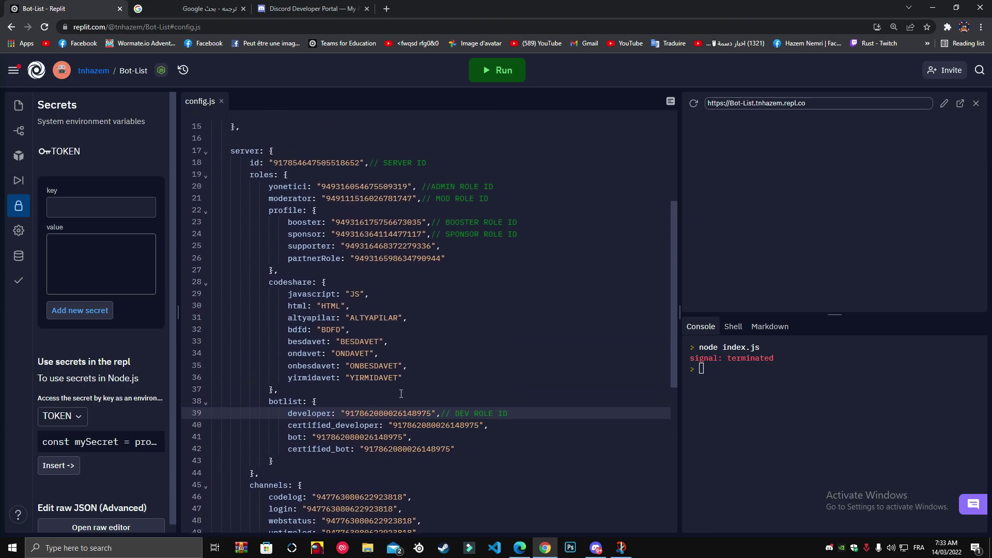
pyautogui.doubleClick(378, 257)
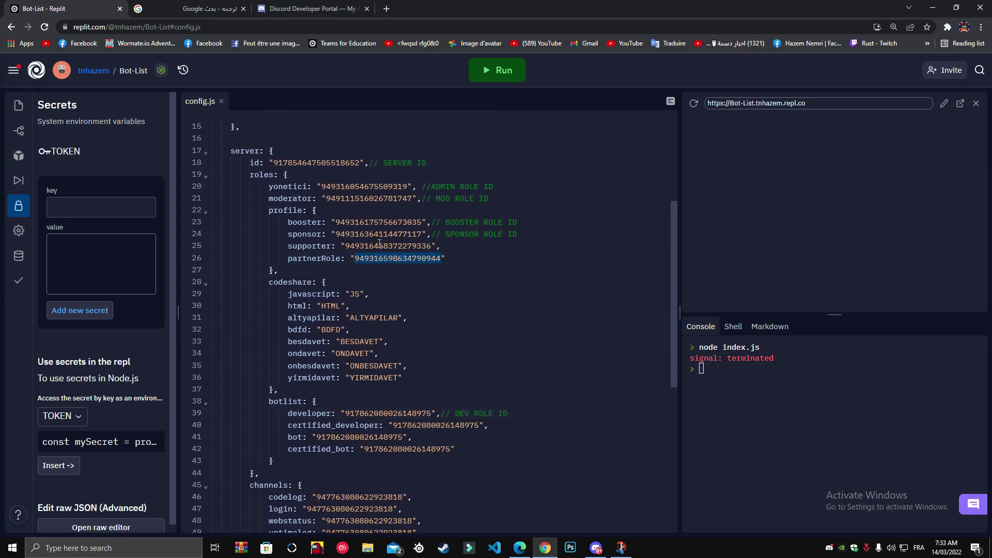
pyautogui.hotkey('ctrl', 'v')
pyautogui.doubleClick(383, 246)
pyautogui.hotkey('ctrl', 'v')
pyautogui.doubleClick(377, 234)
pyautogui.hotkey('ctrl', 'v')
pyautogui.doubleClick(377, 223)
pyautogui.hotkey('ctrl', 'v')
pyautogui.doubleClick(367, 198)
pyautogui.hotkey('ctrl', 'v')
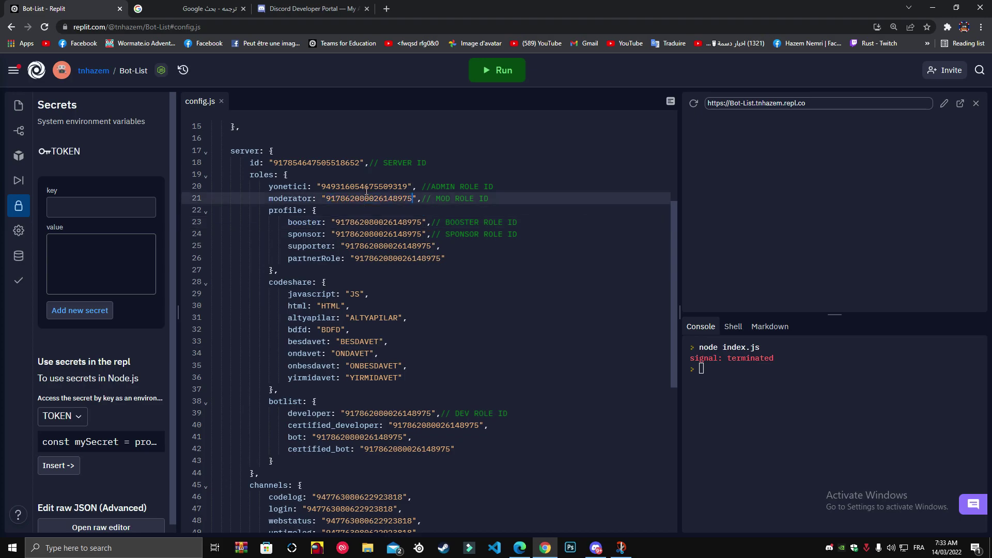
pyautogui.doubleClick(366, 189)
pyautogui.hotkey('ctrl', 'v')
pyautogui.hotkey('alt', 'Tab')
pyautogui.rightClick(19, 289)
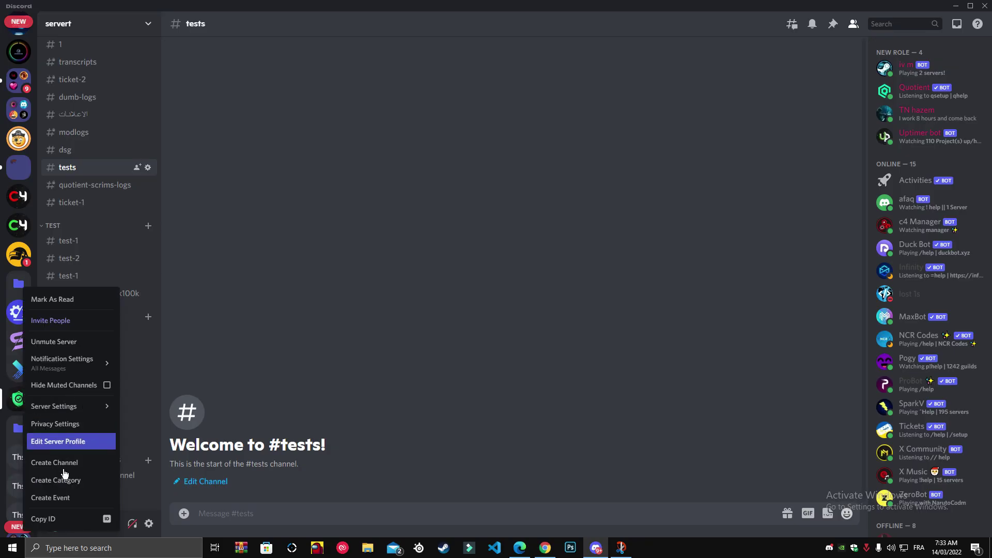
pyautogui.click(52, 518)
pyautogui.click(548, 548)
pyautogui.doubleClick(331, 163)
pyautogui.hotkey('ctrl', 'v')
# - Run the Bot-List repl and open its website in a new browser tab
pyautogui.scroll(5, 411, 351)
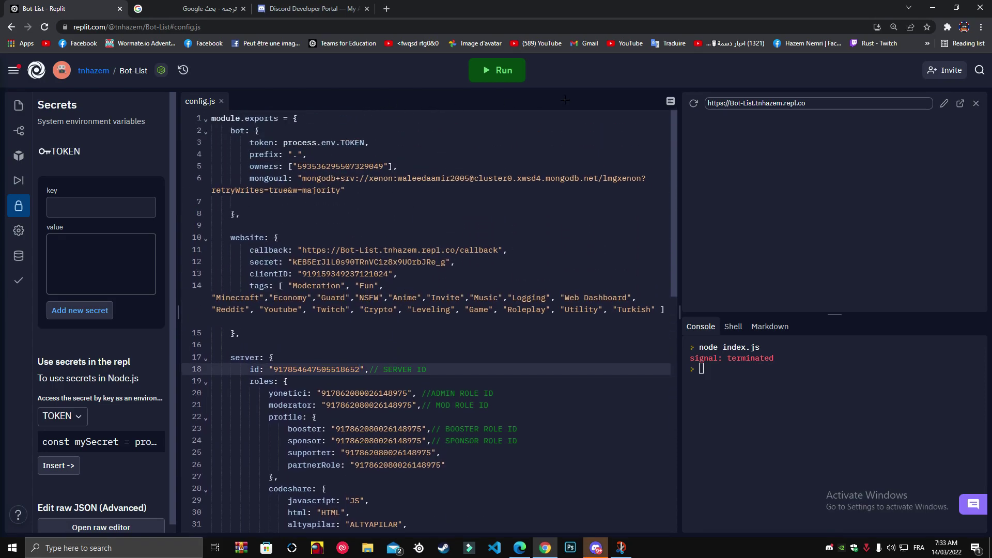
pyautogui.click(497, 70)
pyautogui.click(961, 104)
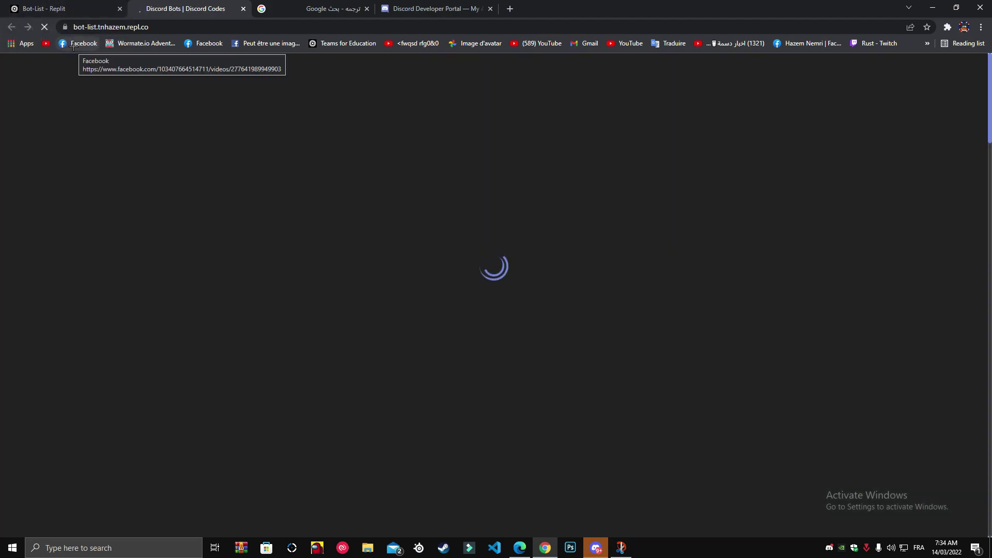
# - Examine the repl's console output and the bot list website's home page and account options
pyautogui.click(74, 3)
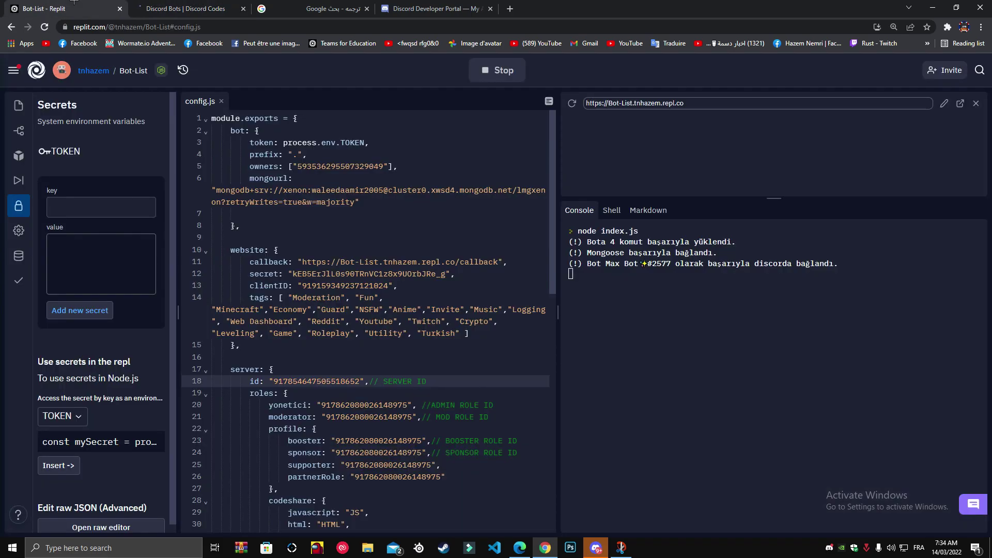
pyautogui.click(143, 7)
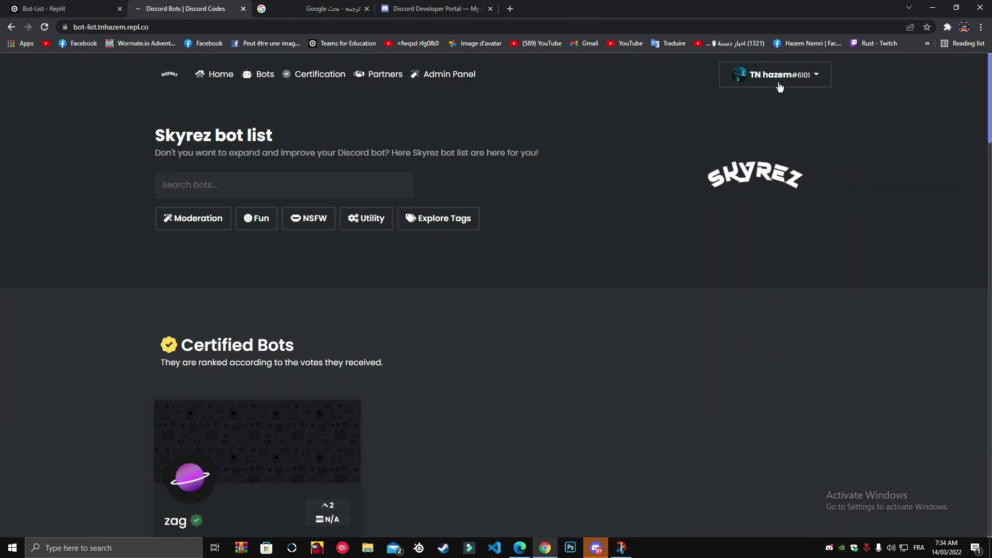
pyautogui.click(780, 85)
pyautogui.click(71, 3)
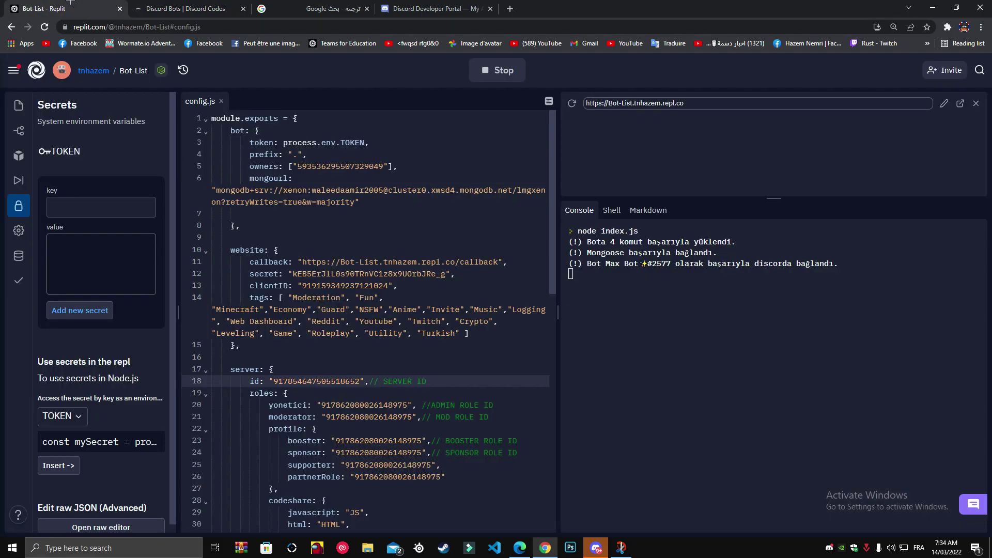
pyautogui.moveTo(690, 256); pyautogui.dragTo(749, 353)
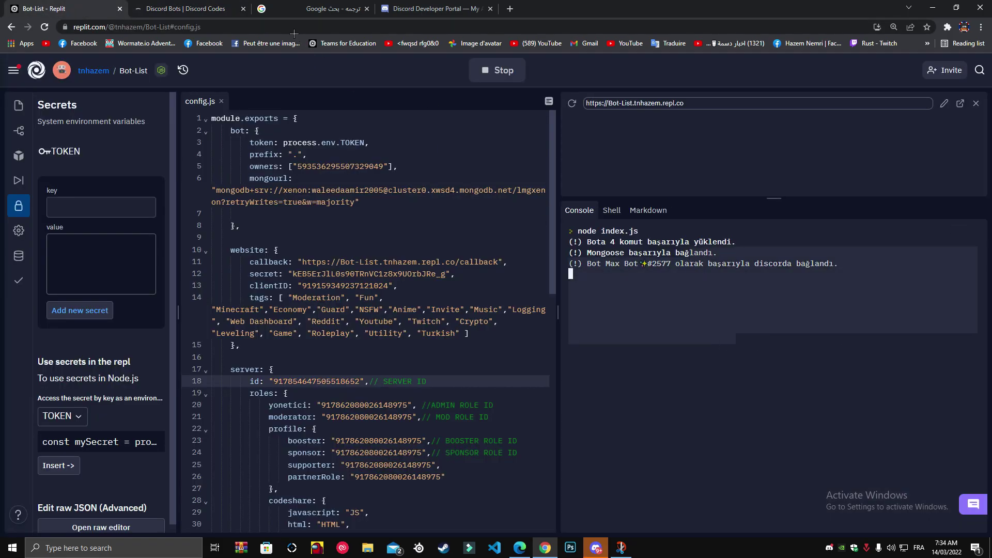
pyautogui.click(193, 2)
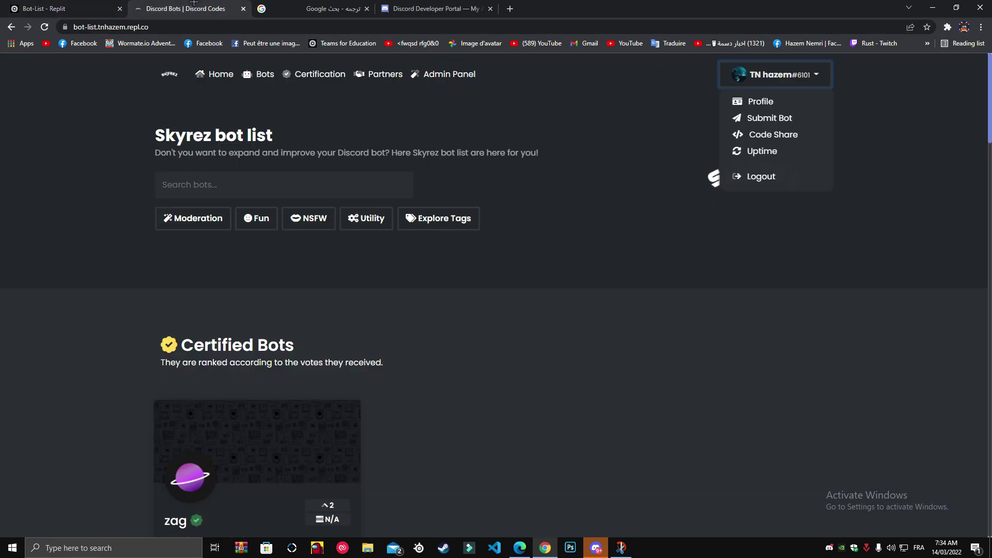
pyautogui.click(555, 271)
pyautogui.scroll(-2, 555, 272)
pyautogui.scroll(2, 417, 164)
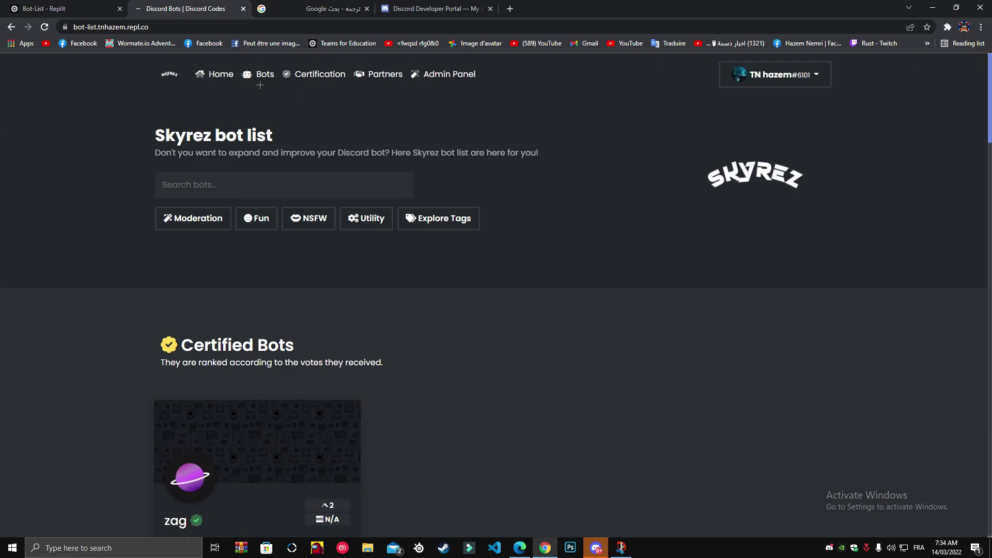
# - Open the website's Submit Bot form and copy the X Community application ID from the Discord Developer Portal
pyautogui.click(778, 75)
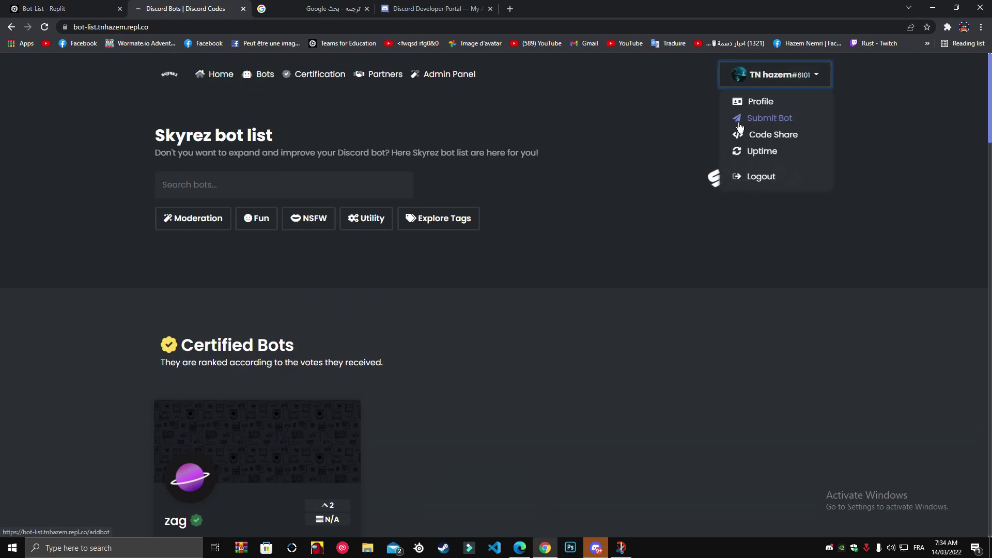
pyautogui.click(758, 120)
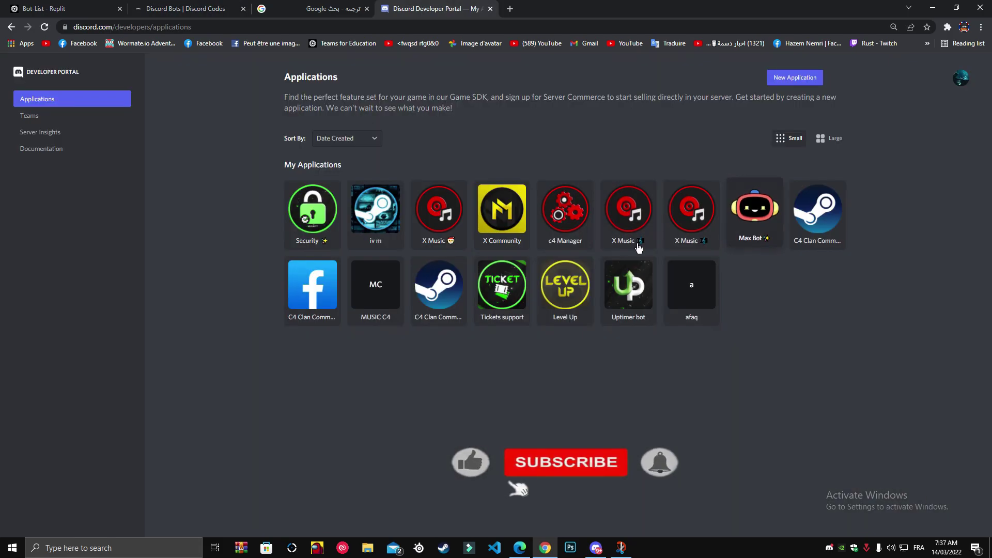
pyautogui.click(502, 212)
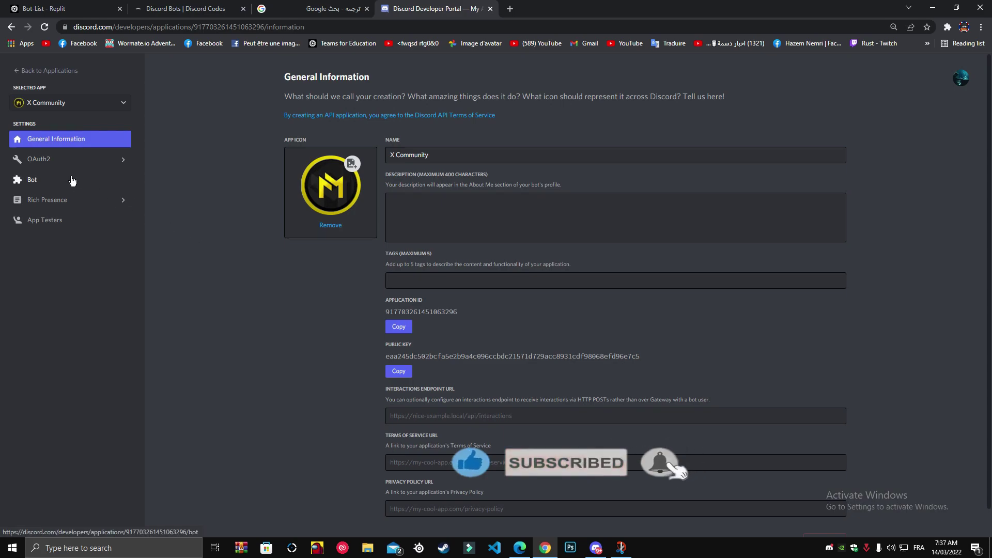
pyautogui.click(399, 326)
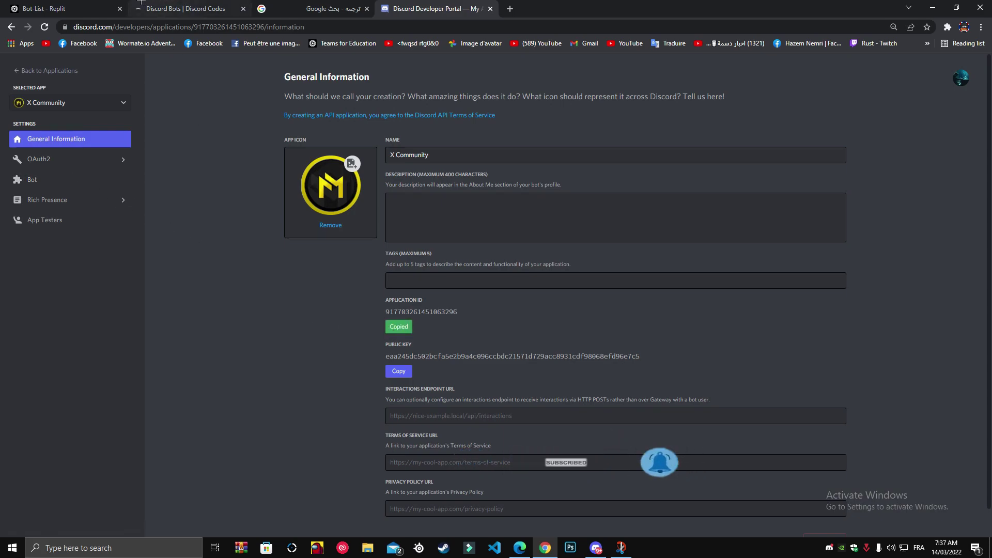
pyautogui.click(141, 5)
pyautogui.click(46, 8)
pyautogui.click(183, 5)
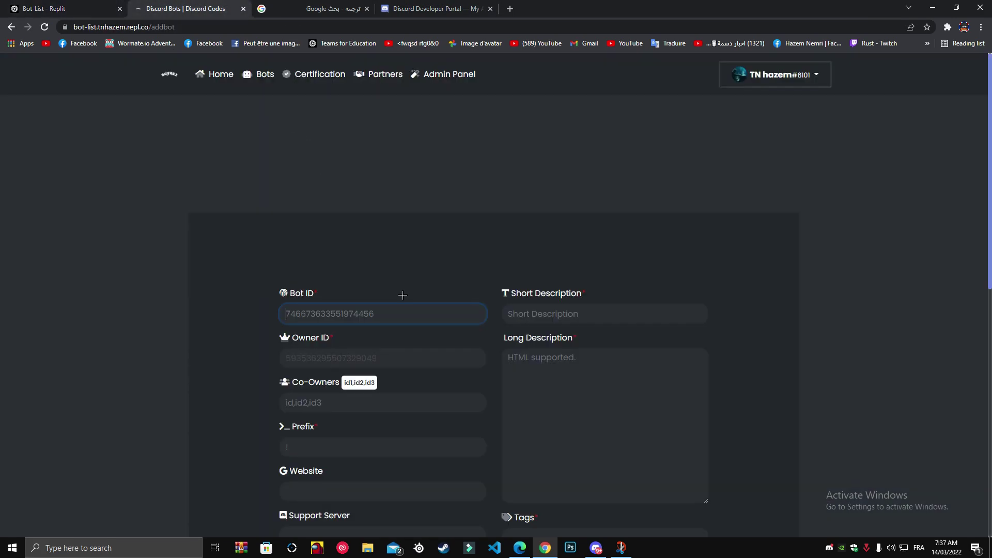
pyautogui.click(77, 8)
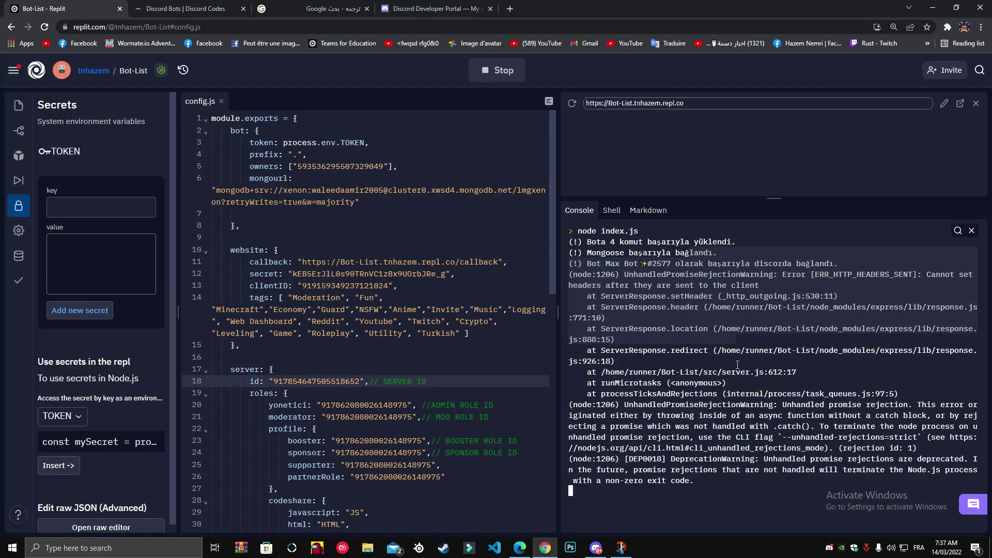
pyautogui.click(153, 5)
pyautogui.hotkey('ctrl', 'v')
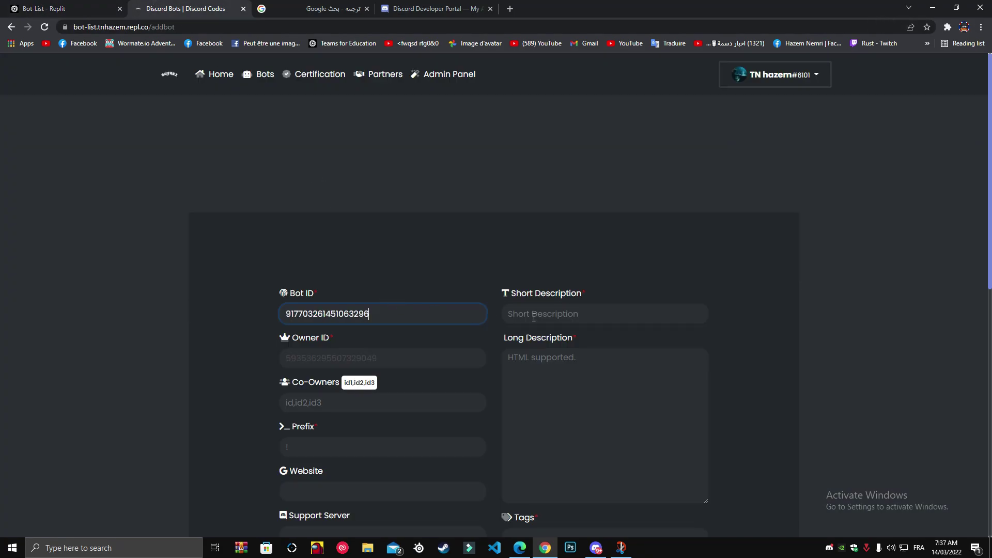
# - Fill in the suggested short description starting "The best music bot for your Discord server" and a saved co-owner ID
pyautogui.click(540, 316)
pyautogui.click(544, 337)
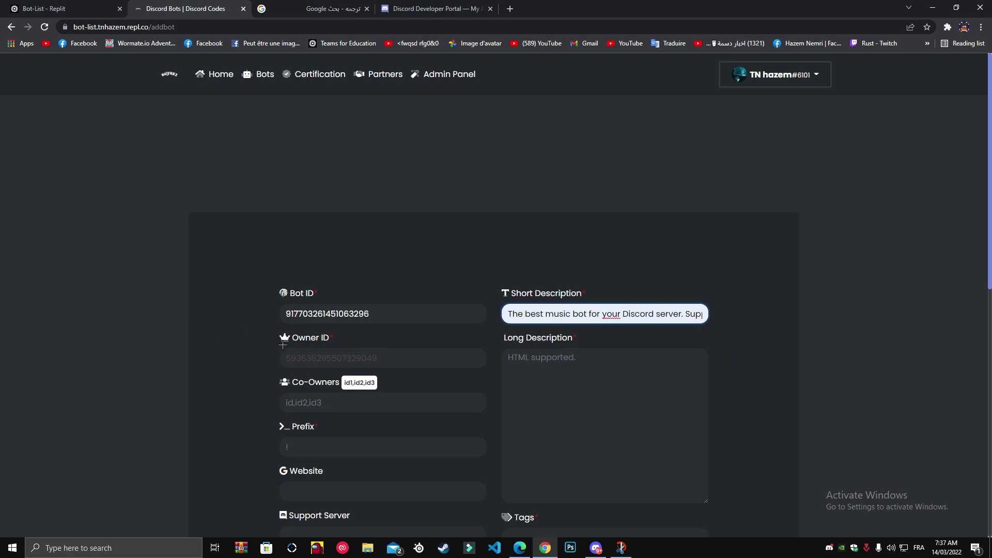
pyautogui.click(312, 409)
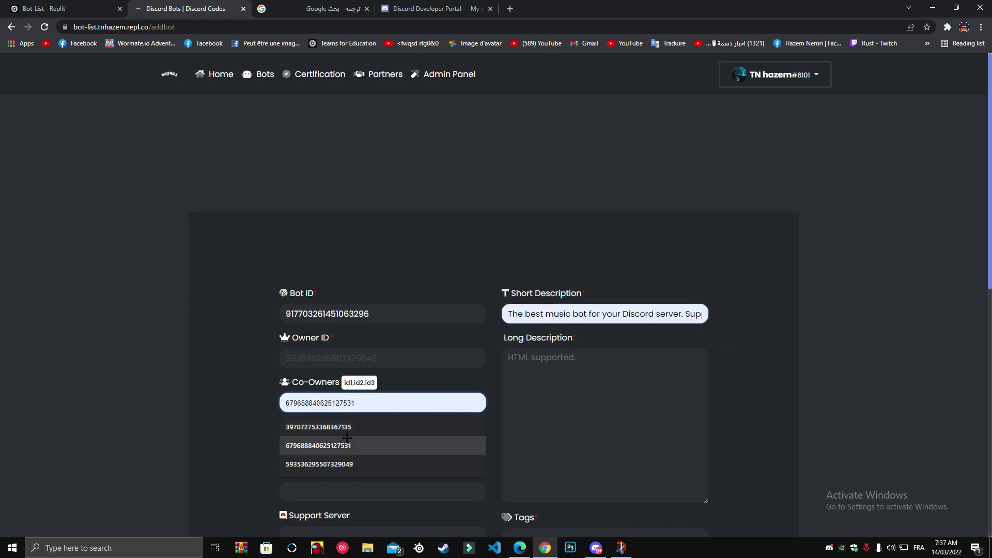
pyautogui.click(347, 438)
pyautogui.scroll(-2, 332, 403)
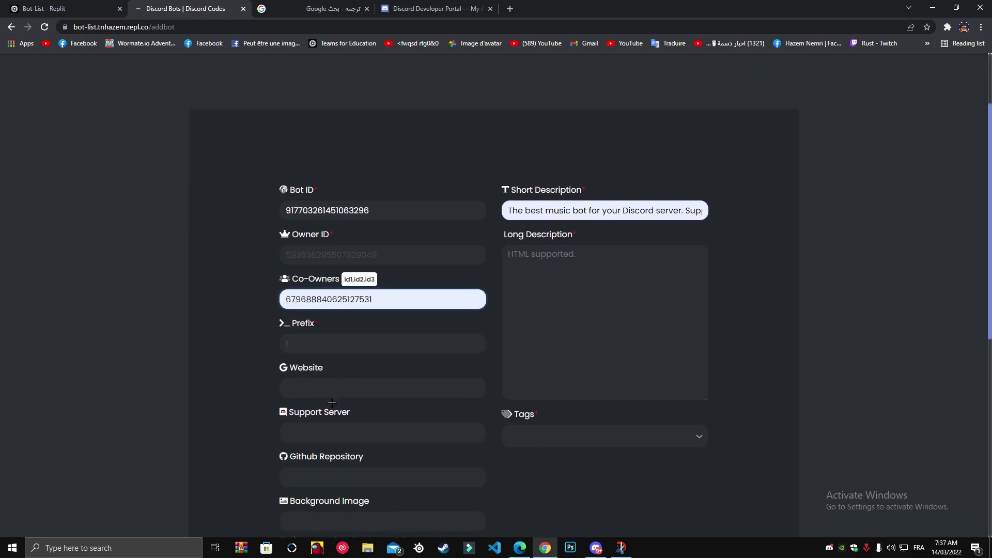
pyautogui.click(325, 346)
pyautogui.click(312, 388)
pyautogui.scroll(-3, 319, 252)
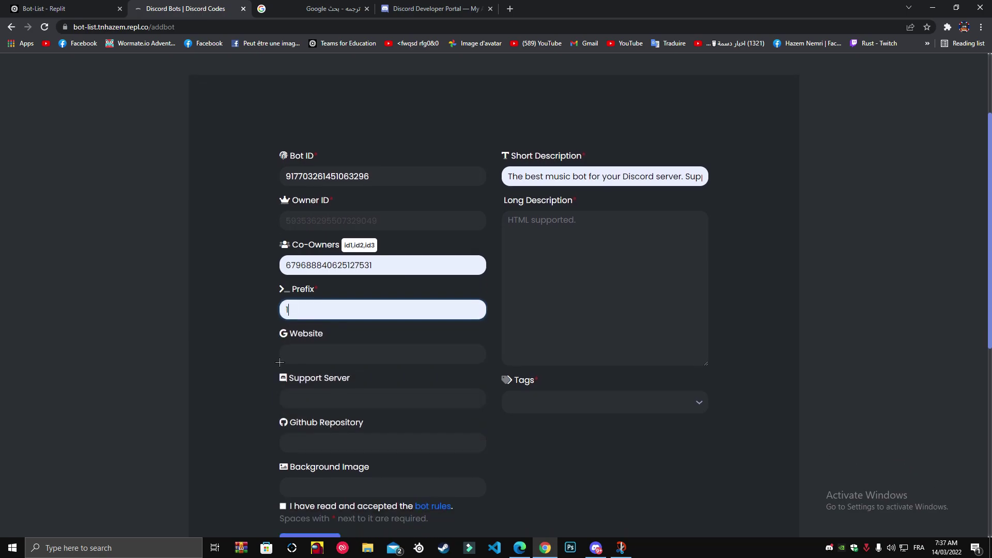
pyautogui.click(327, 239)
pyautogui.click(316, 275)
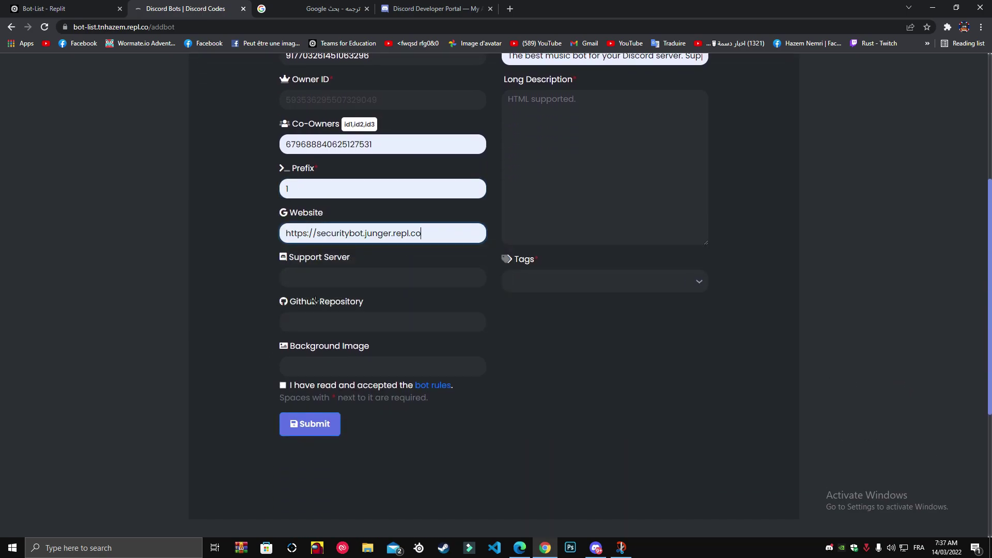
pyautogui.click(317, 273)
pyautogui.click(315, 300)
pyautogui.click(320, 323)
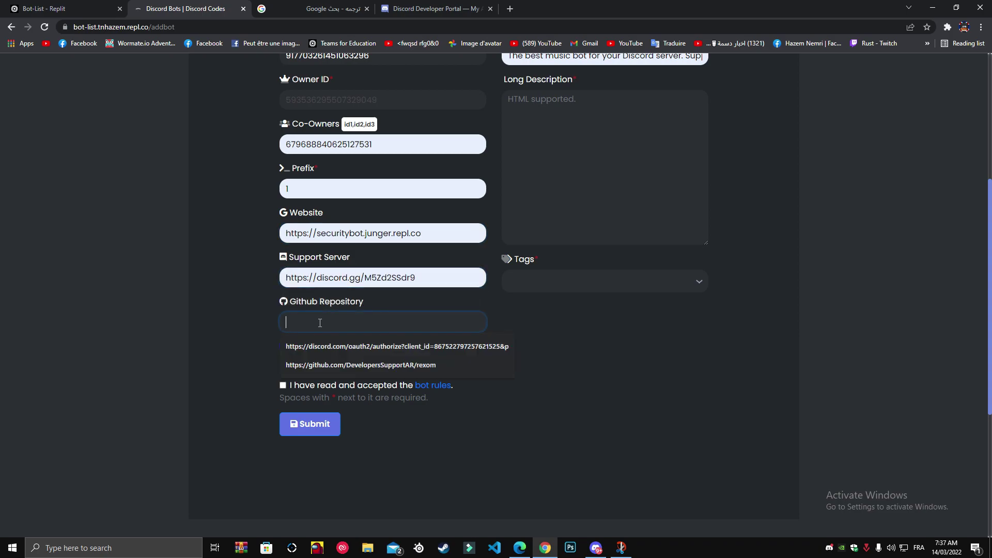
pyautogui.click(313, 365)
# - Fill the Background Image field with the Discord avatar GIF link from the clipboard history
pyautogui.click(314, 362)
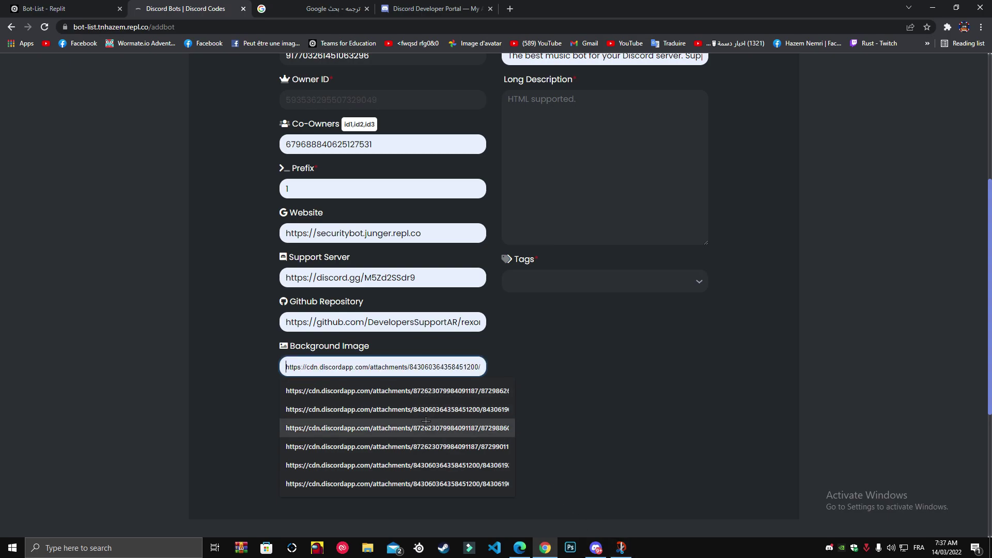
pyautogui.press('super+v')
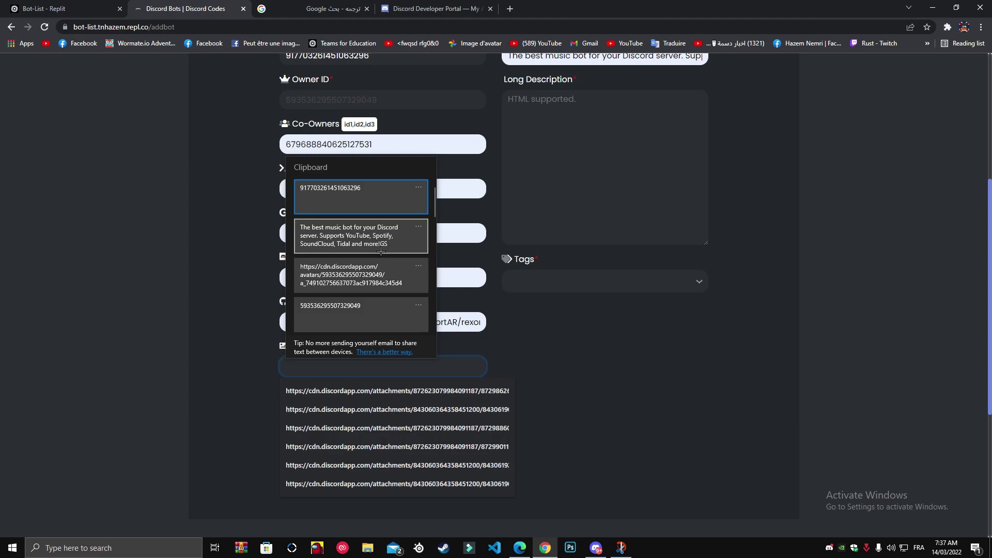
pyautogui.click(376, 278)
# - Copy the short description text and paste it four times into the Long Description
pyautogui.scroll(3, 548, 187)
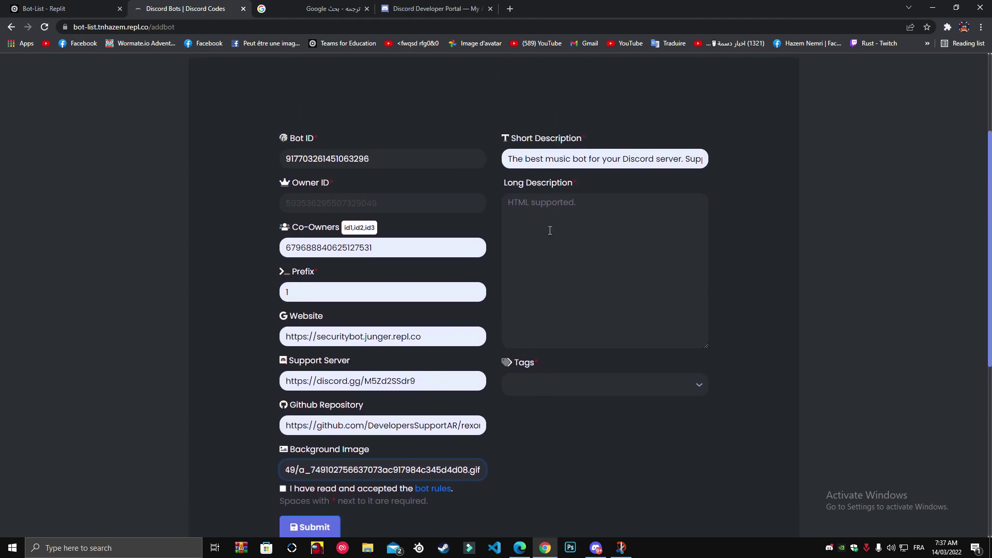
pyautogui.hotkey('shift', 'Tab')
pyautogui.hotkey('ctrl', 'c')
pyautogui.click(556, 271)
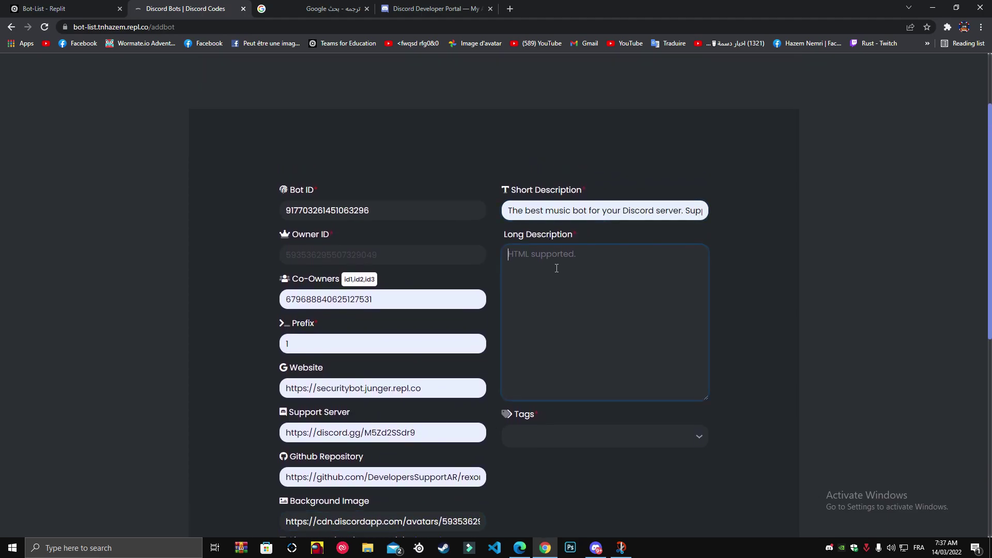
pyautogui.hotkey('ctrl', 'v')
pyautogui.hotkey('ctrl', 'v')
pyautogui.hotkey('ctrl', 'v')
pyautogui.hotkey('ctrl', 'v')
pyautogui.scroll(-4, 359, 314)
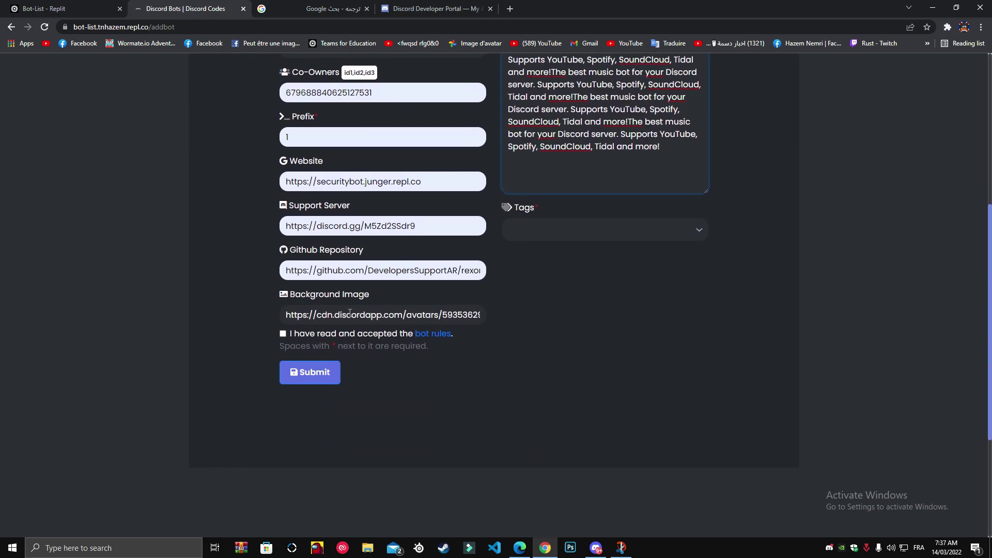
# - Add the Minecraft and Moderation tags to the bot submission
pyautogui.click(582, 265)
pyautogui.click(704, 237)
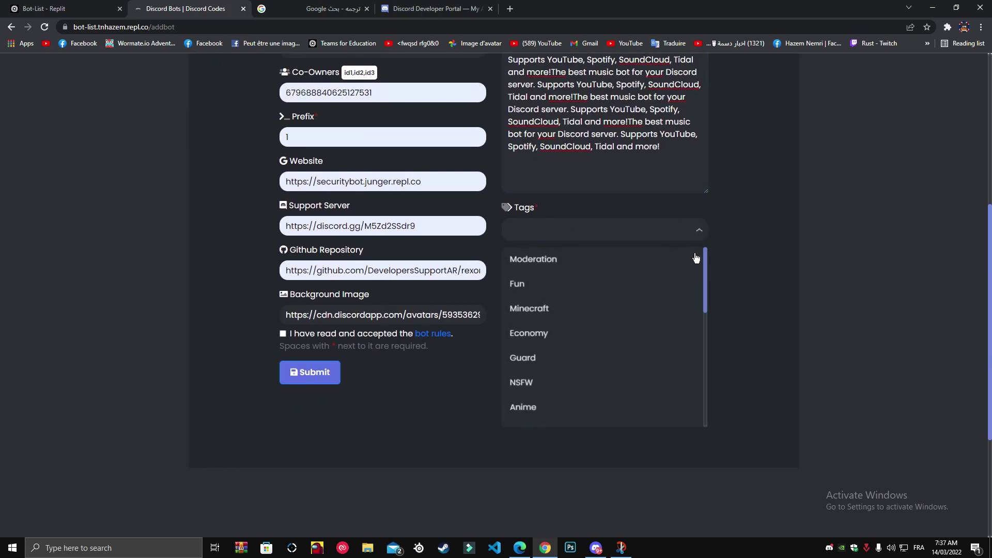
pyautogui.click(538, 317)
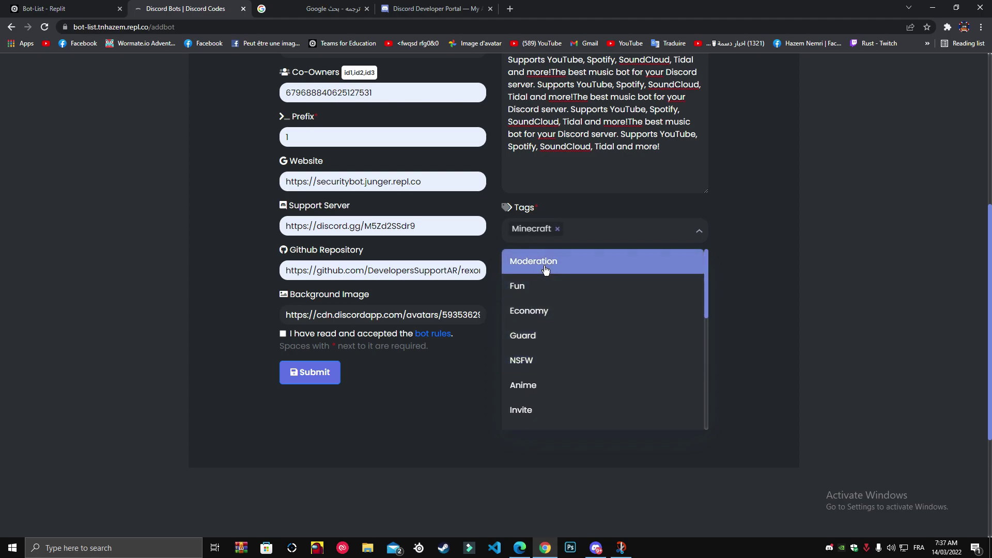
pyautogui.click(269, 349)
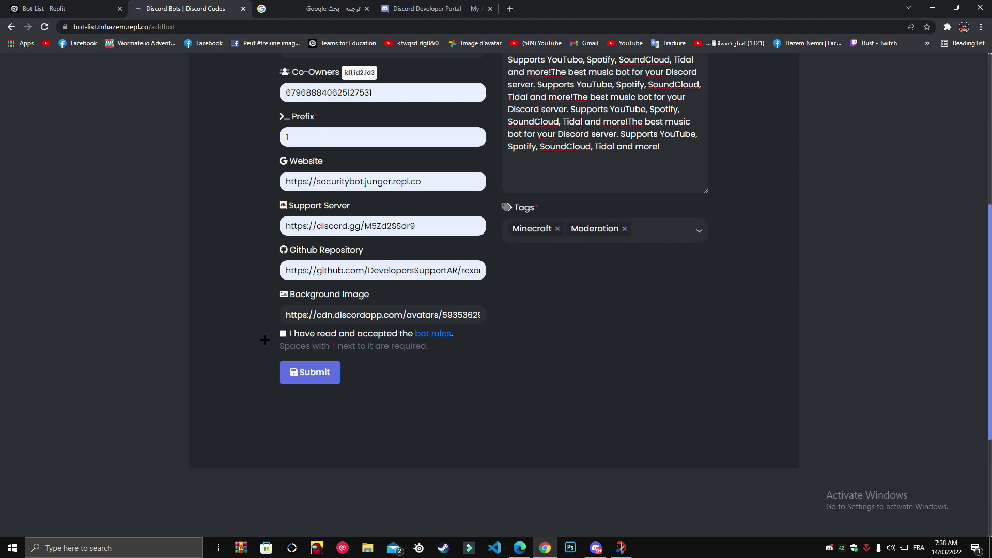
# - Accept the bot rules, submit the bot to the list and acknowledge the confirmation
pyautogui.click(309, 382)
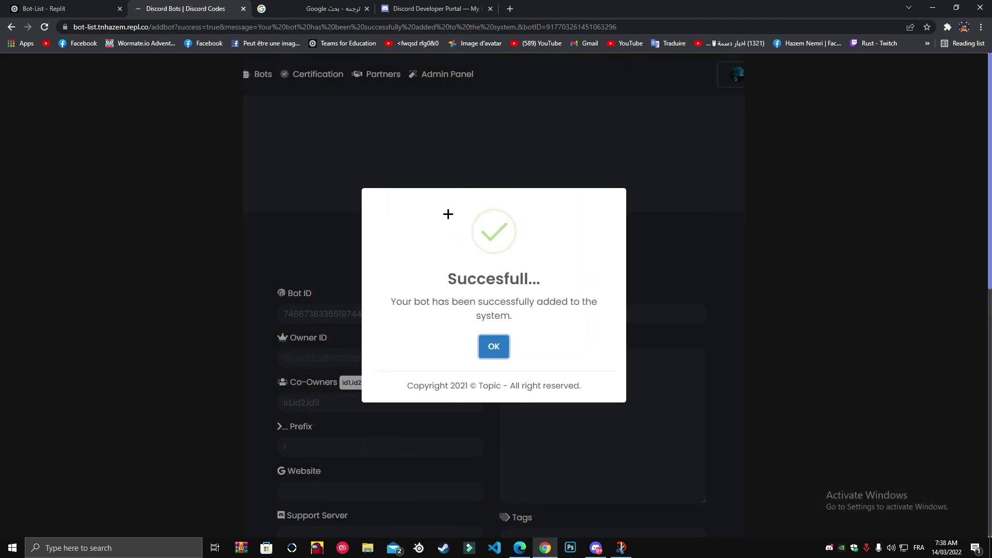
pyautogui.moveTo(447, 280); pyautogui.dragTo(576, 317)
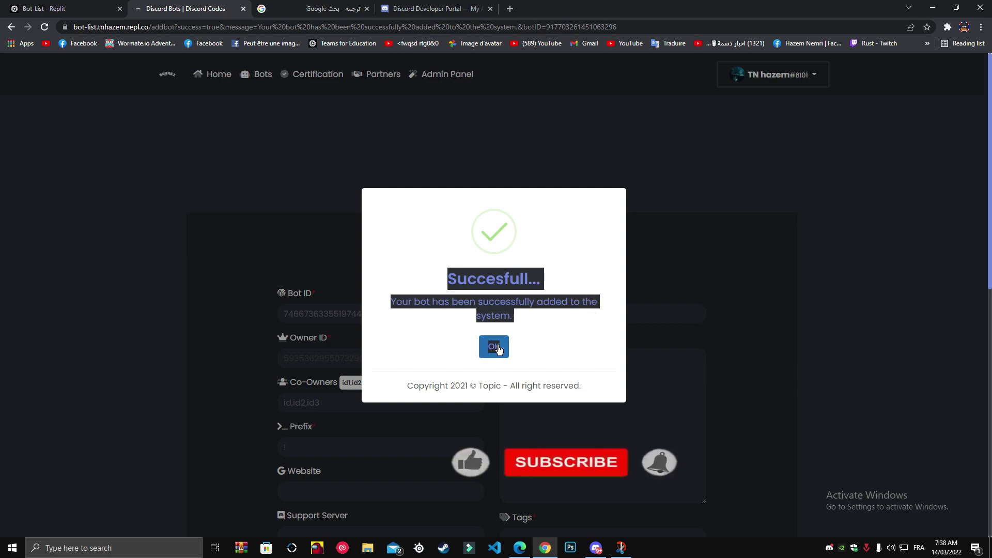
pyautogui.click(494, 347)
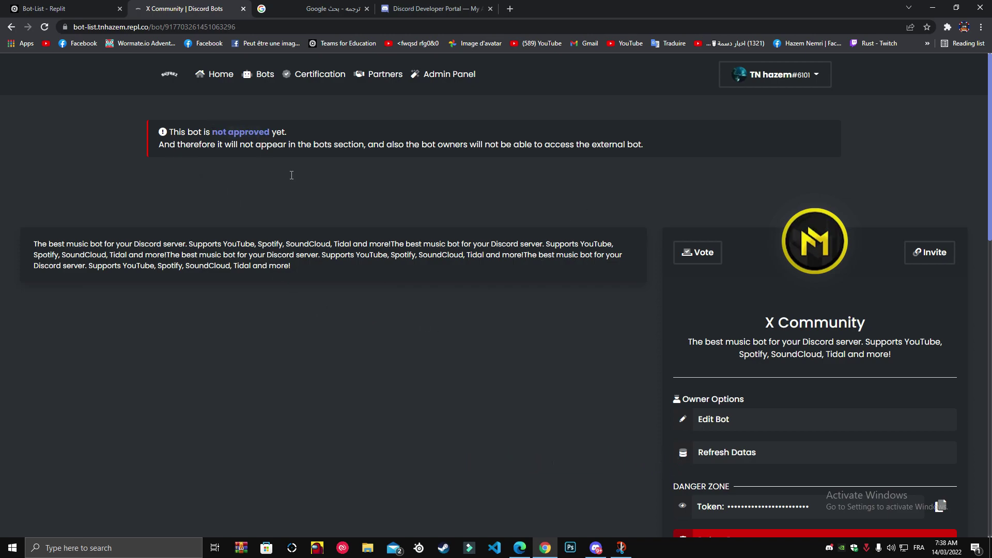
# - Switch to Discord and check the newest log messages in the tests channel for the submitted bot
pyautogui.click(594, 550)
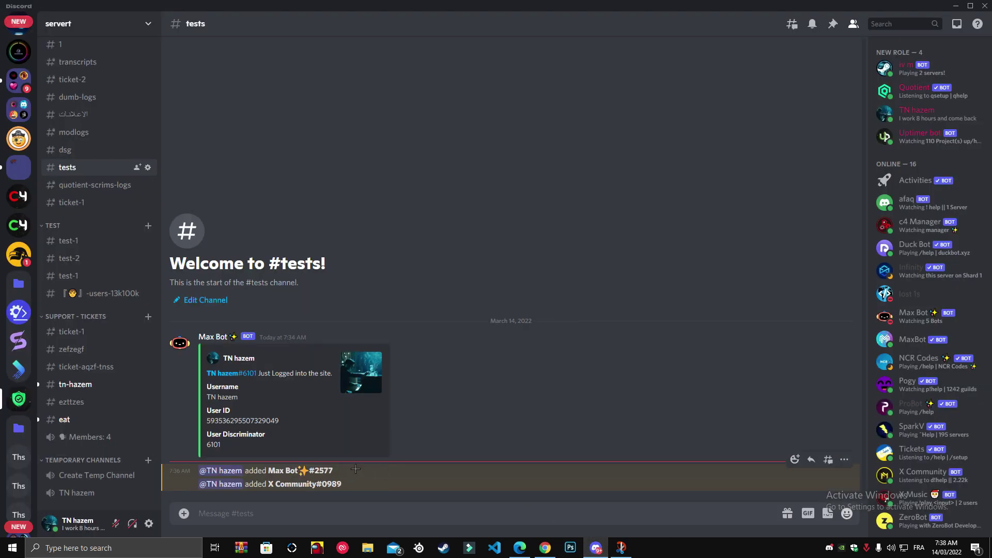
pyautogui.moveTo(341, 484); pyautogui.dragTo(269, 496)
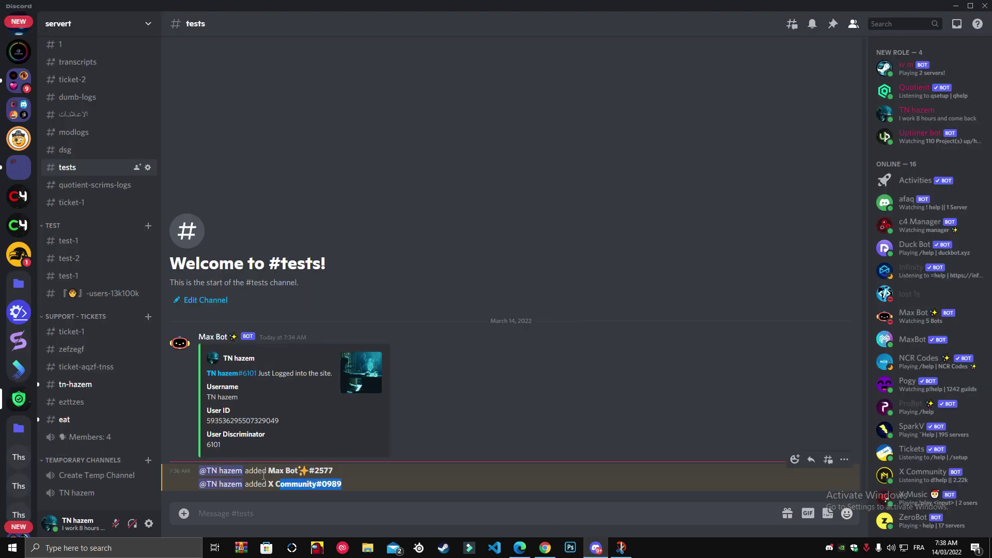
pyautogui.click(221, 432)
pyautogui.moveTo(197, 467); pyautogui.dragTo(288, 492)
# - Copy the bot's token from its page on the site and paste it into the message box of Discord's tests channel
pyautogui.hotkey('alt', 'Tab')
pyautogui.scroll(-2, 661, 257)
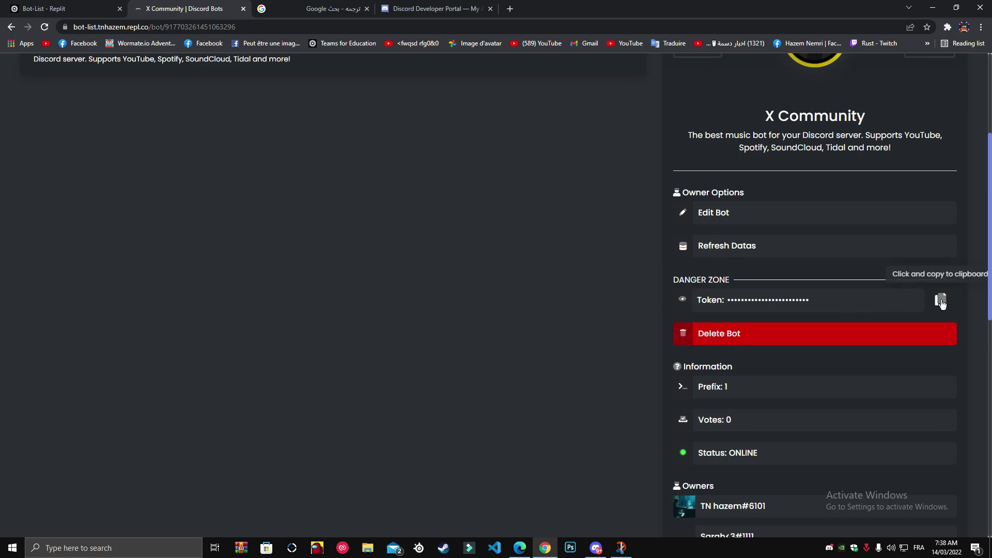
pyautogui.click(592, 550)
pyautogui.hotkey('ctrl', 'v')
pyautogui.hotkey('ctrl', 'a')
# - Return to the site in the browser, vote for the X Community bot from its page and acknowledge the confirmation
pyautogui.click(546, 548)
pyautogui.scroll(-5, 780, 421)
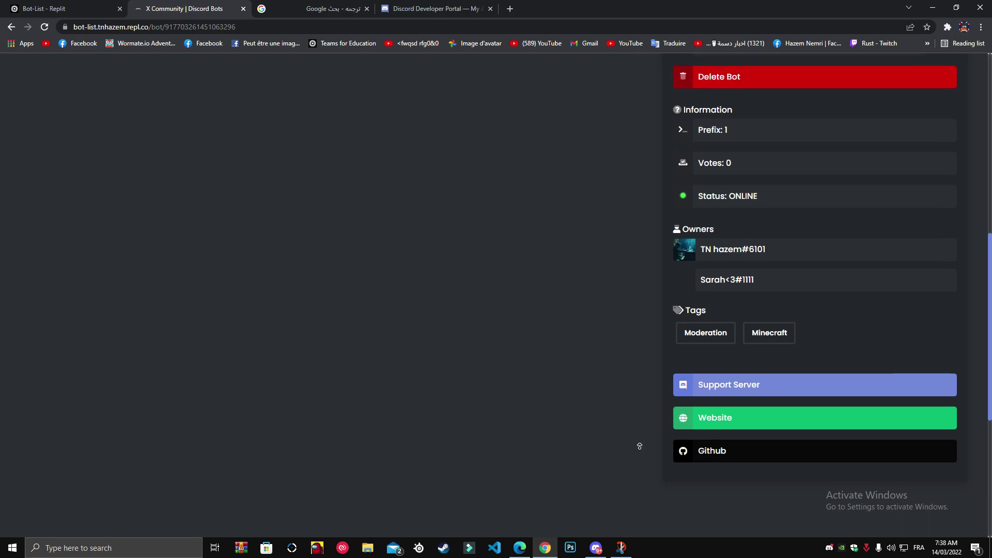
pyautogui.scroll(9, 641, 454)
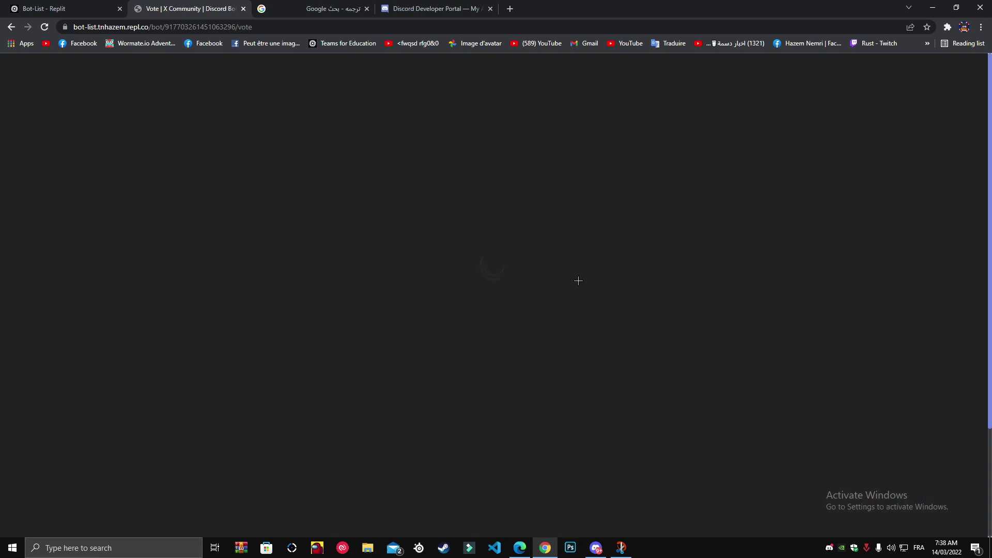
pyautogui.click(476, 366)
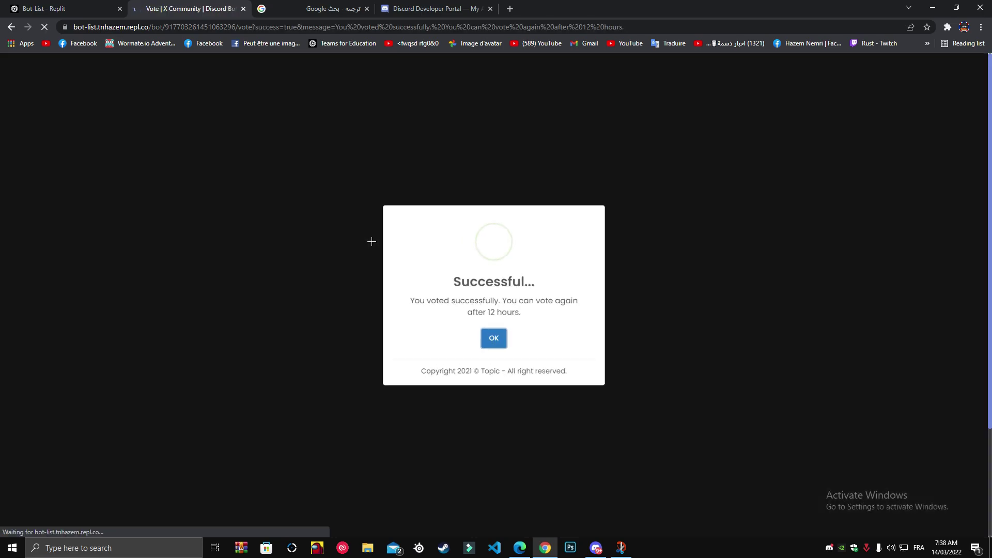
pyautogui.moveTo(387, 290); pyautogui.dragTo(505, 354)
pyautogui.click(505, 353)
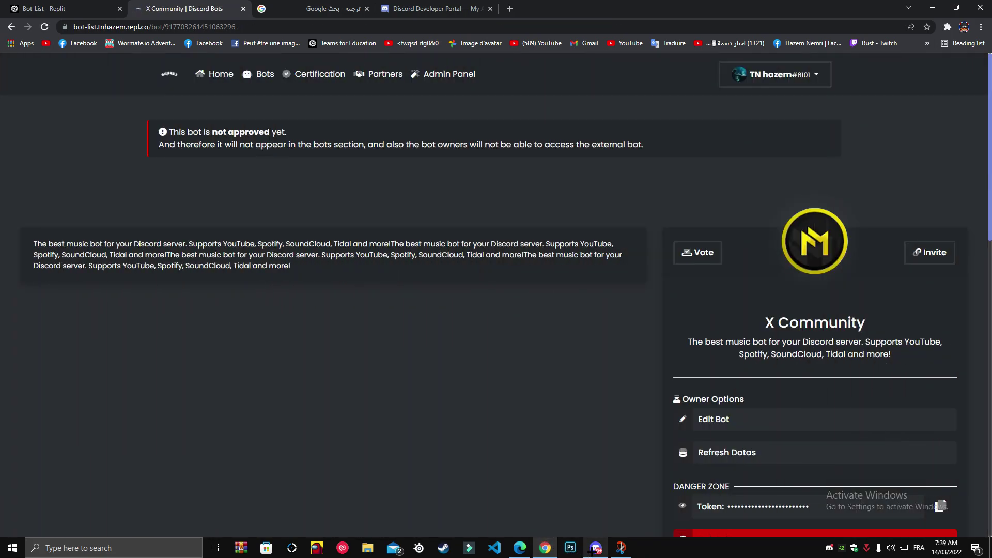
# - Check Discord's tests channel for the log message about the vote
pyautogui.click(596, 548)
pyautogui.click(284, 489)
pyautogui.moveTo(203, 483); pyautogui.dragTo(338, 488)
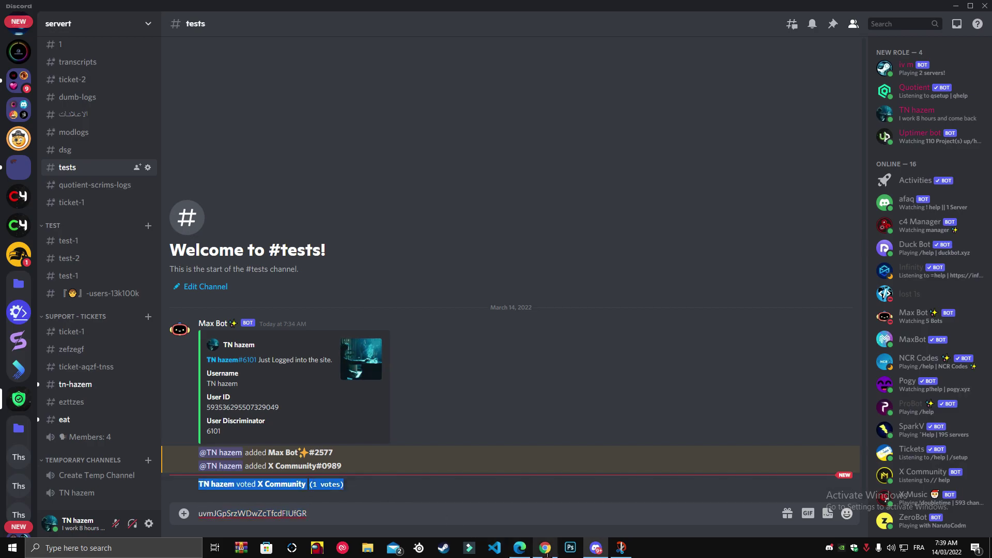
# - Return to the site's home page and examine its Certified, Most Popular and Last Added Bots sections
pyautogui.click(533, 549)
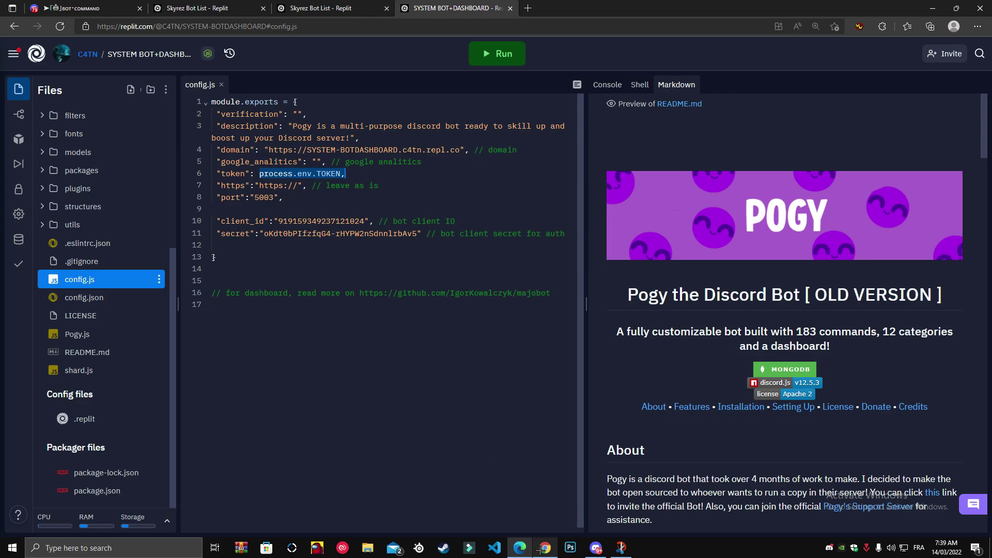
pyautogui.click(545, 548)
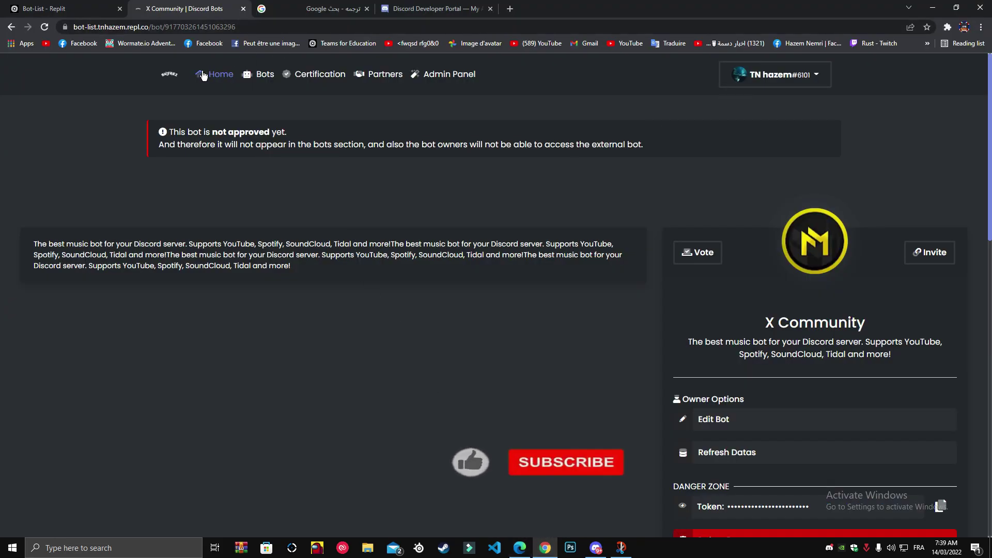
pyautogui.click(230, 74)
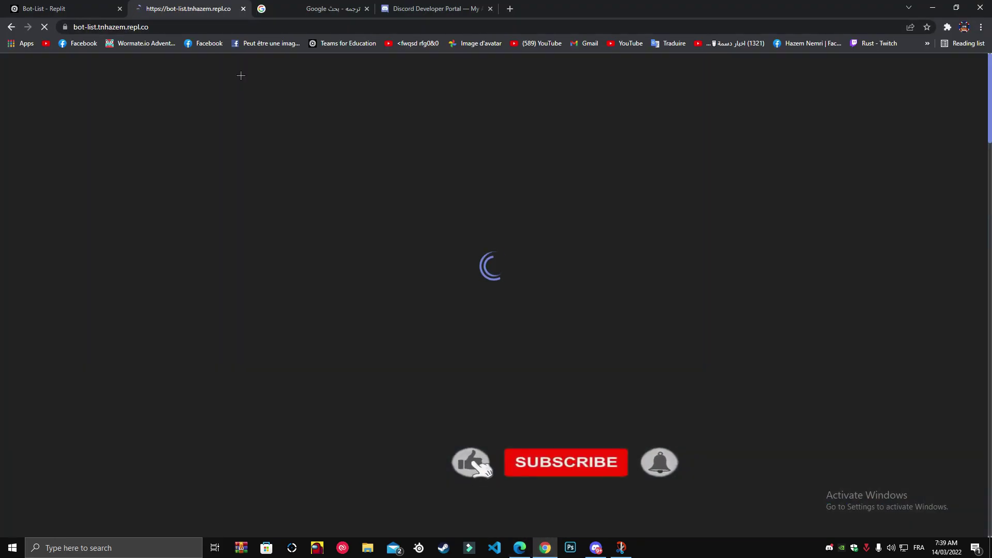
pyautogui.scroll(-3, 435, 165)
pyautogui.scroll(-7, 498, 304)
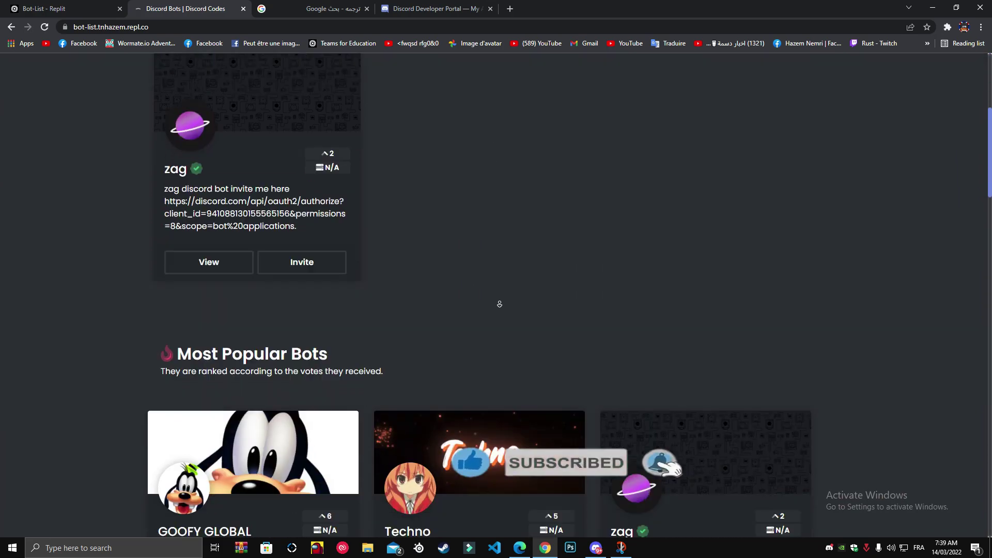
pyautogui.scroll(1, 160, 184)
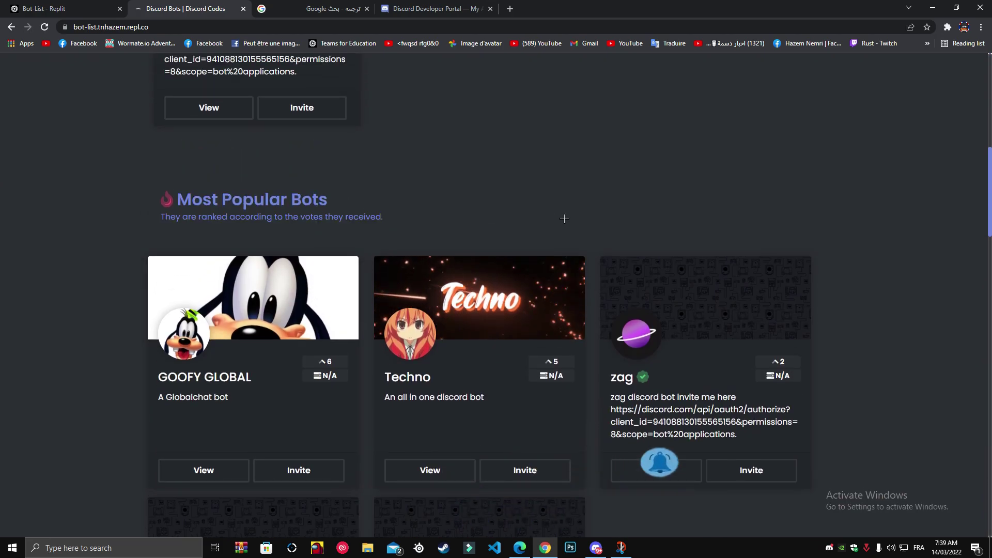
pyautogui.scroll(-10, 595, 220)
pyautogui.scroll(-15, 610, 222)
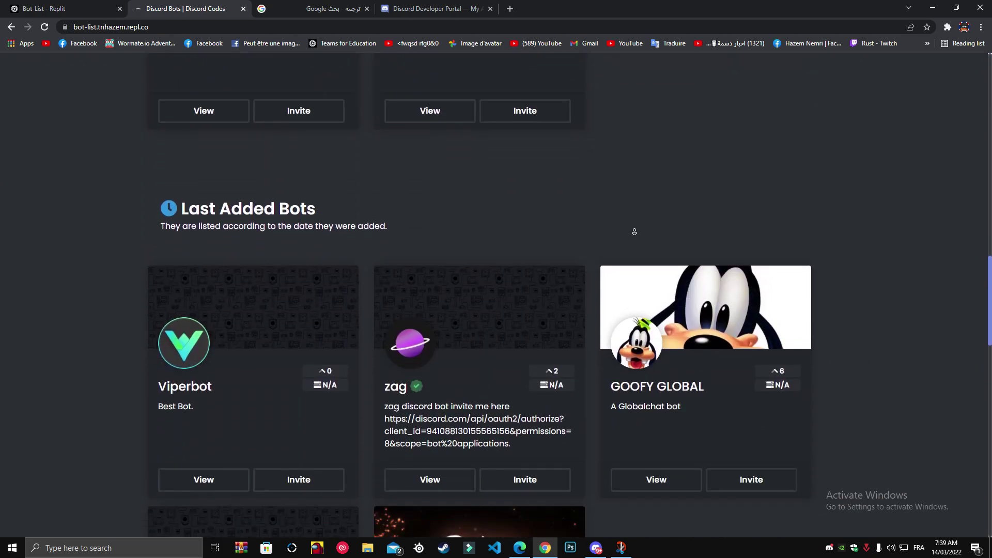
pyautogui.scroll(-5, 642, 384)
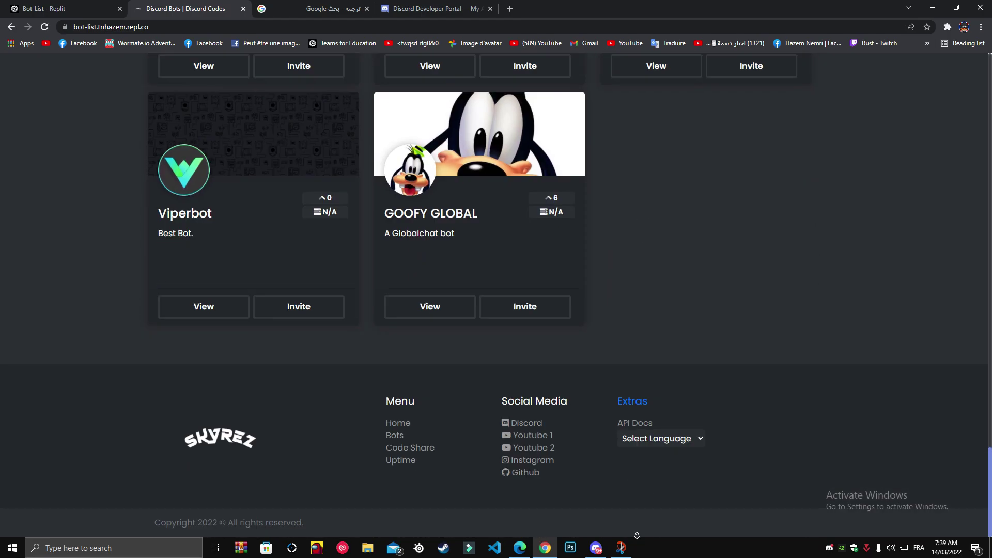
# - Look through the languages offered in the home page's footer without choosing one
pyautogui.click(643, 444)
pyautogui.scroll(-20, 661, 293)
pyautogui.scroll(-2, 662, 292)
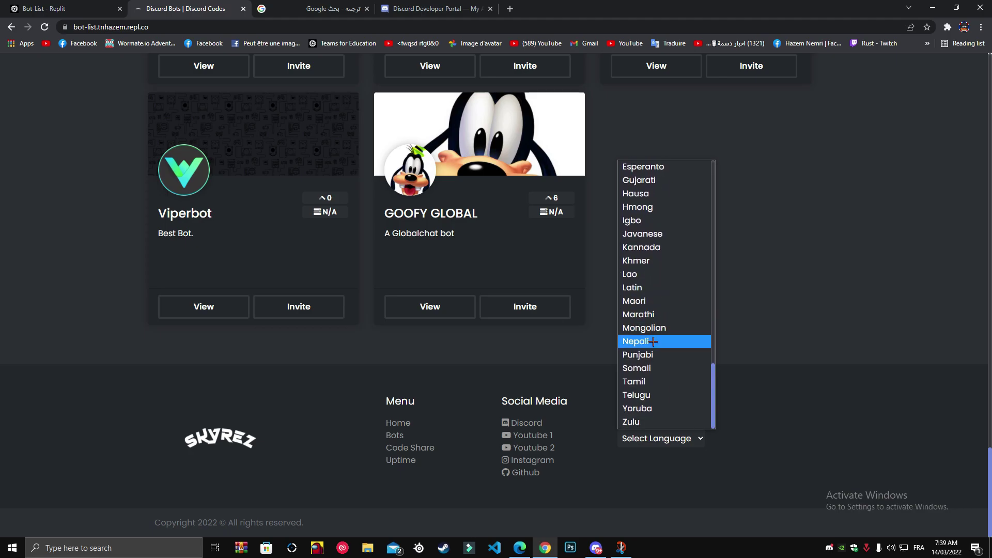
pyautogui.moveTo(766, 384); pyautogui.dragTo(766, 184)
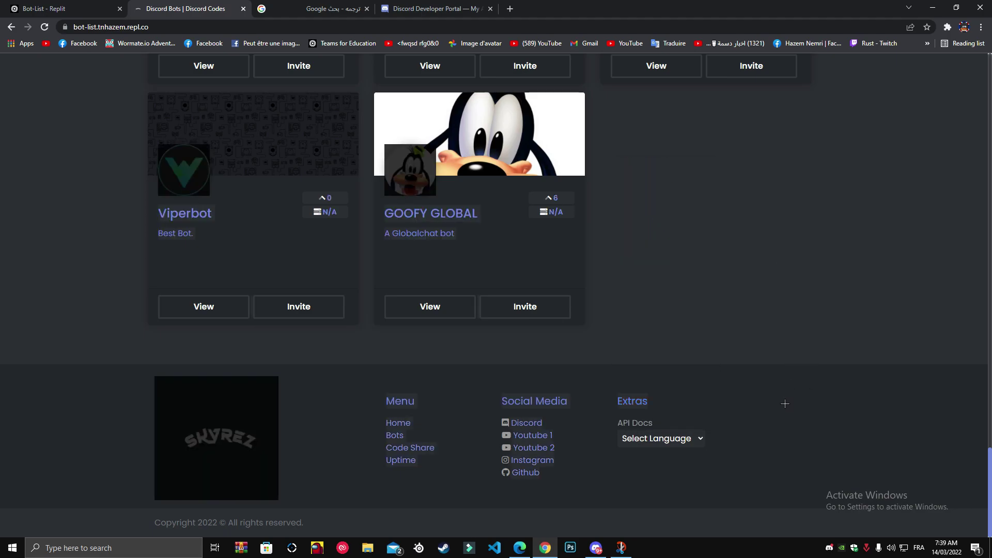
# - Open the account's Uptime page and start adding a new website link
pyautogui.scroll(15, 786, 402)
pyautogui.click(775, 77)
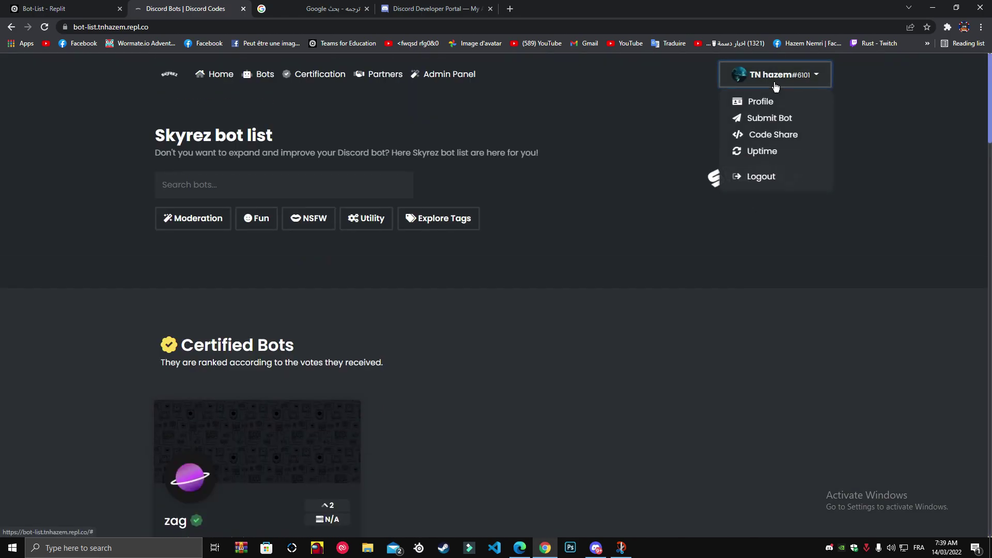
pyautogui.click(759, 151)
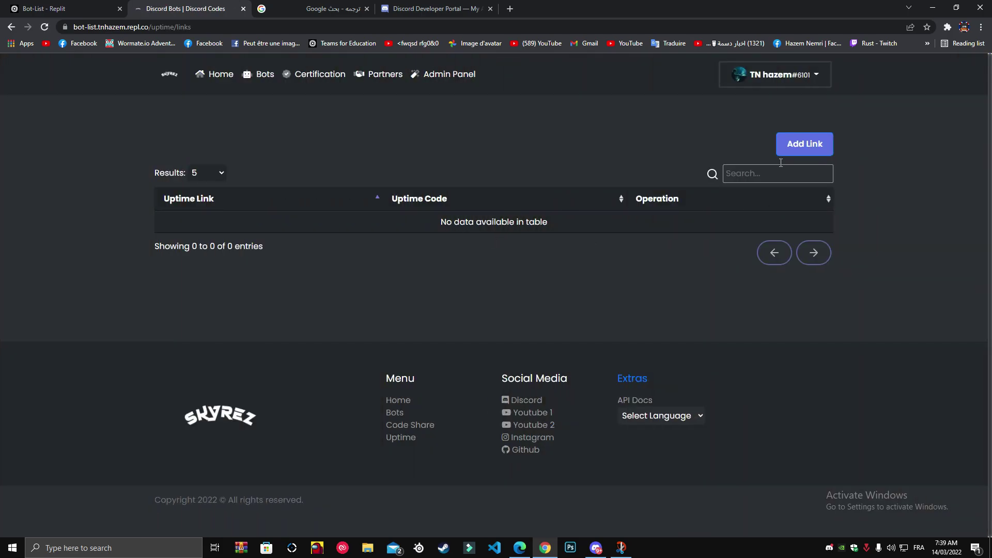
pyautogui.click(805, 145)
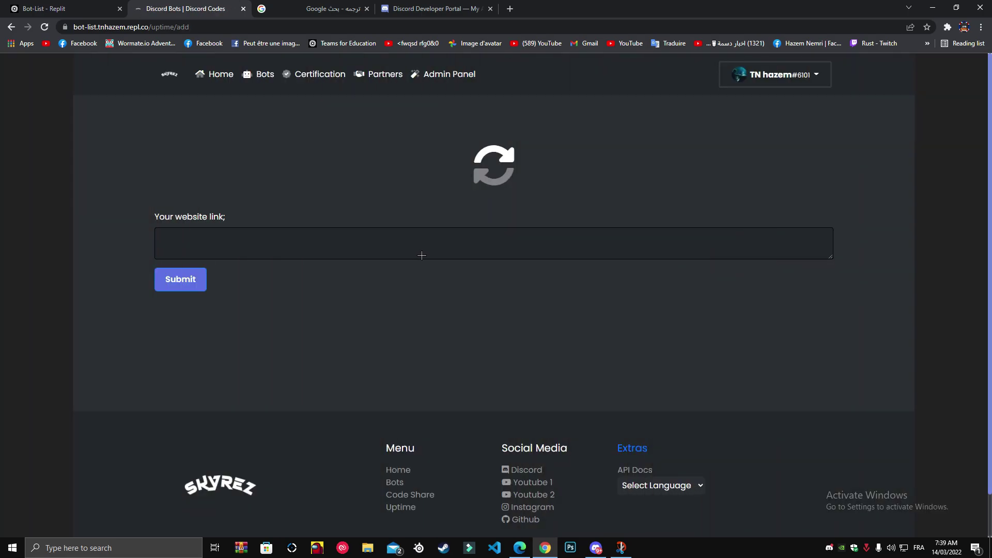
pyautogui.click(335, 249)
pyautogui.click(64, 1)
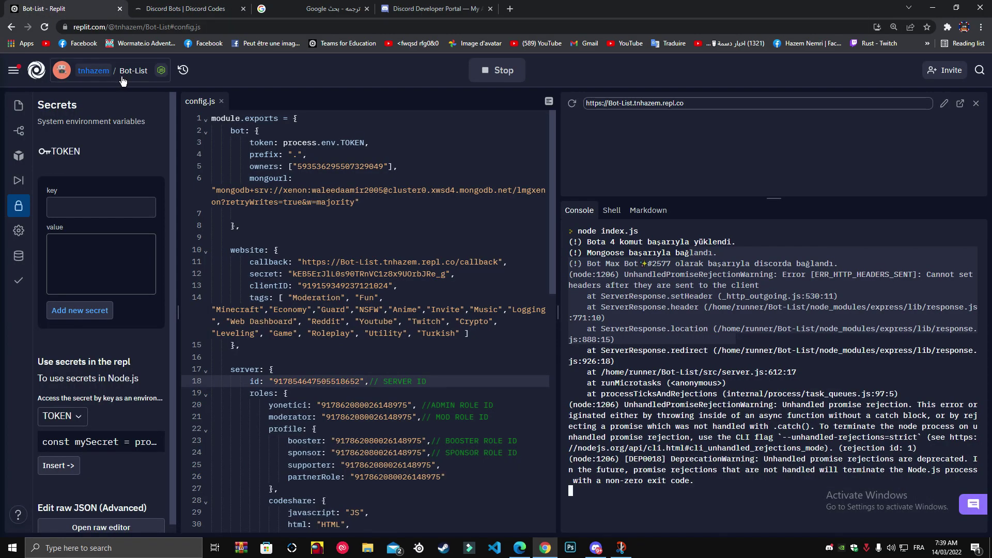
pyautogui.click(712, 108)
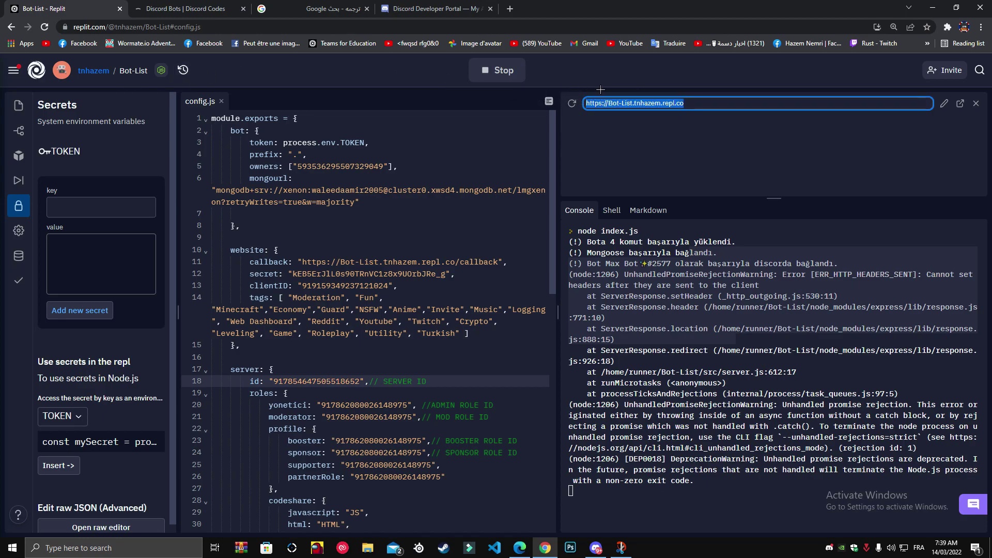
pyautogui.click(202, 3)
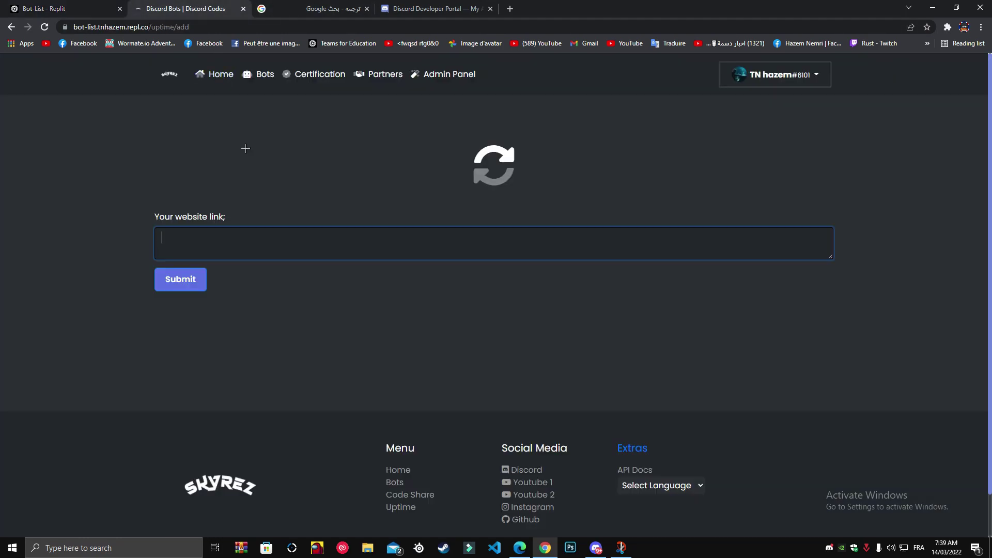
pyautogui.click(202, 274)
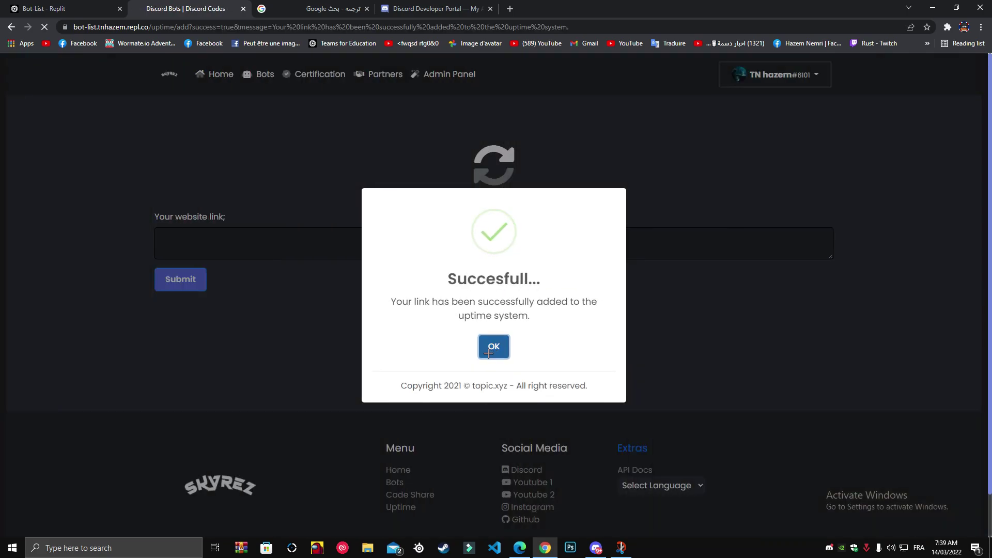
pyautogui.click(489, 352)
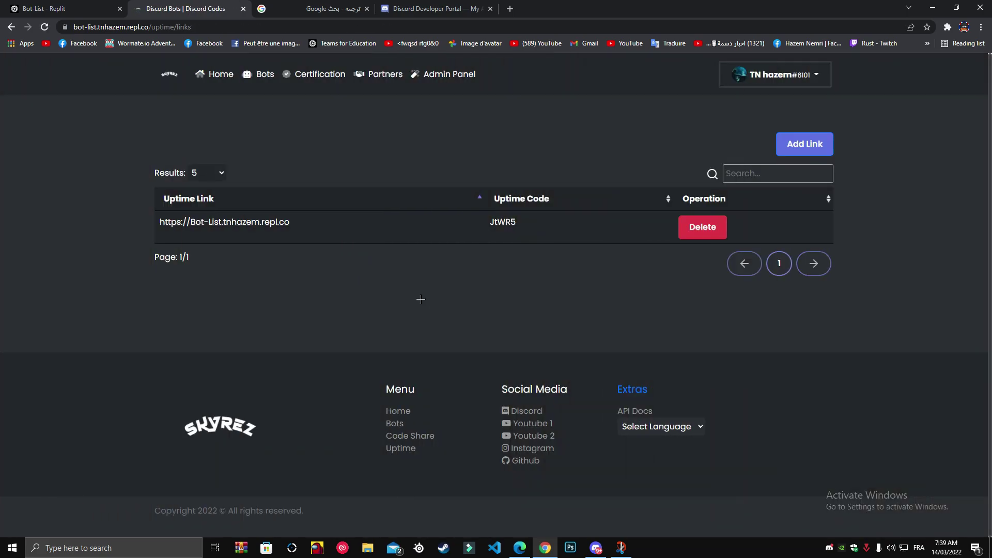
# - Open the Code Share page and look over its code categories
pyautogui.click(794, 87)
pyautogui.click(765, 134)
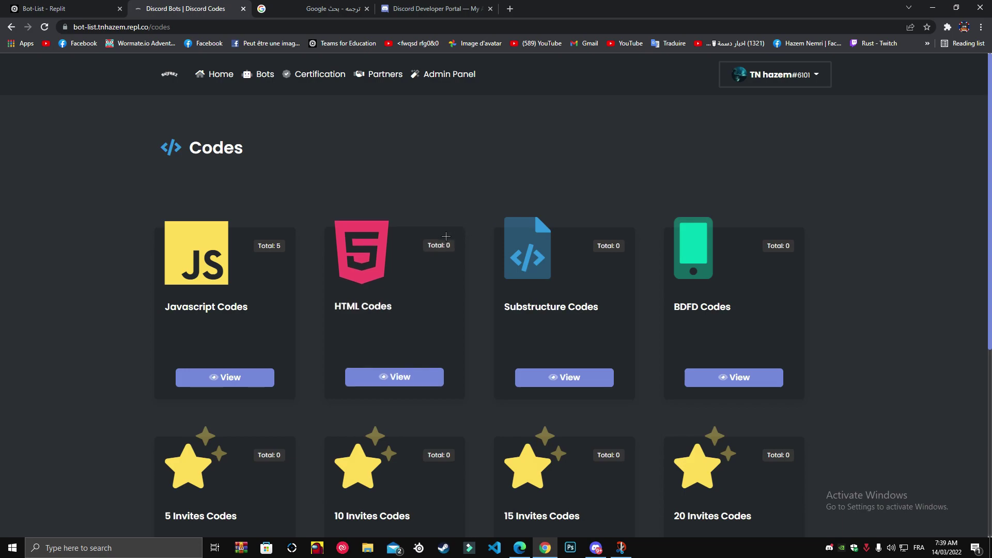
pyautogui.scroll(-1, 363, 264)
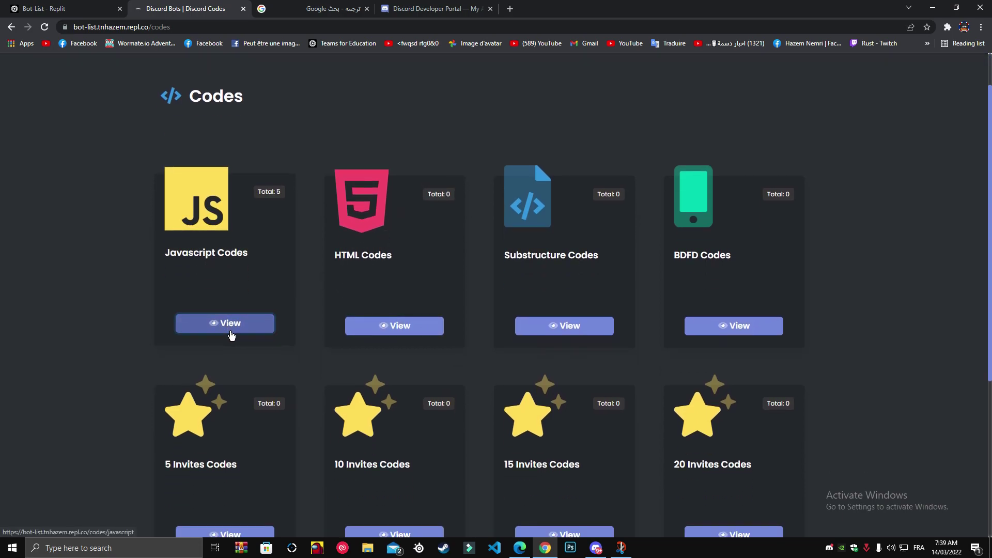
pyautogui.scroll(1, 310, 144)
# - Open the admin panel's unapproved bots, bring up the deletion reason form for X Community and return to the list
pyautogui.click(445, 78)
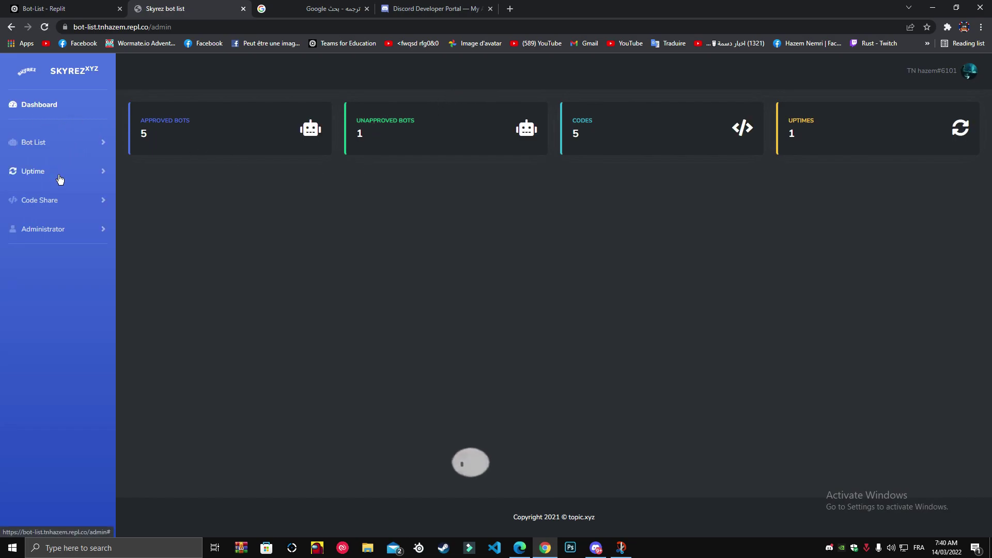
pyautogui.click(67, 152)
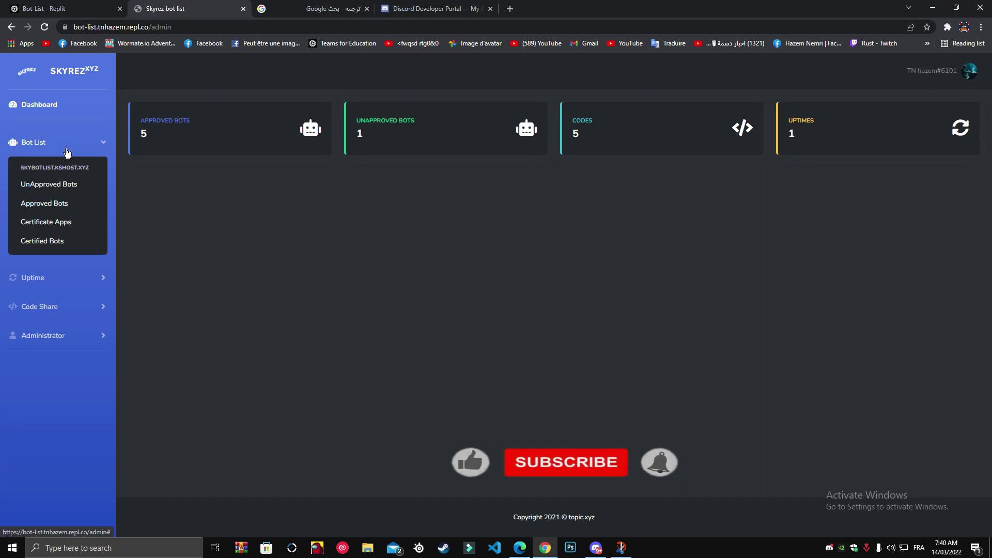
pyautogui.click(64, 189)
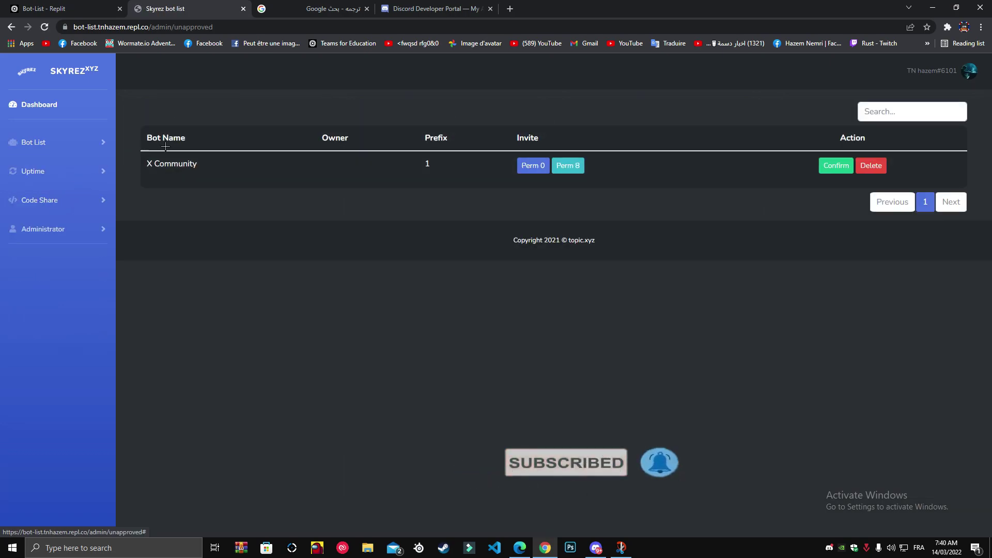
pyautogui.click(871, 166)
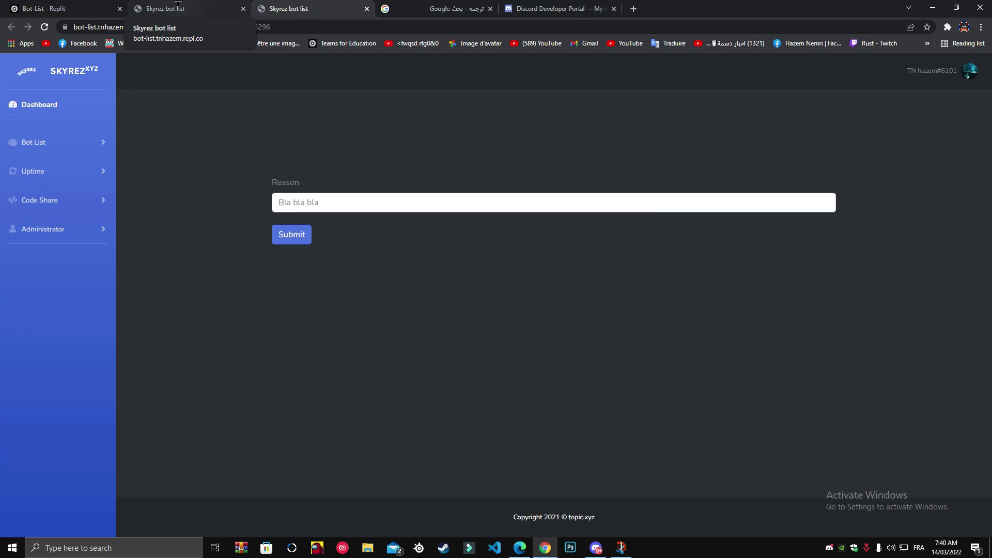
pyautogui.click(178, 4)
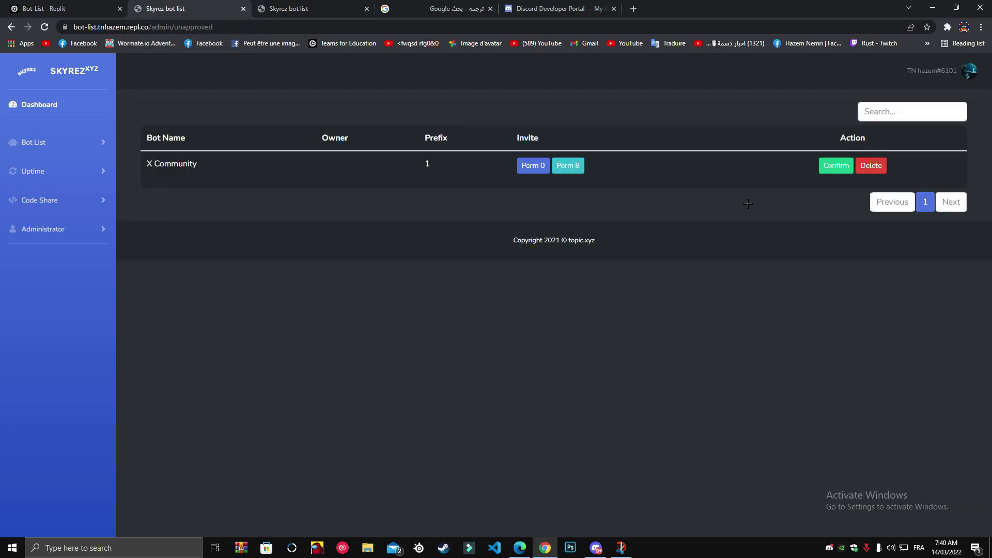
# - Open the Code Share form for adding a code and look over its name, description and category fields
pyautogui.click(62, 202)
pyautogui.click(53, 246)
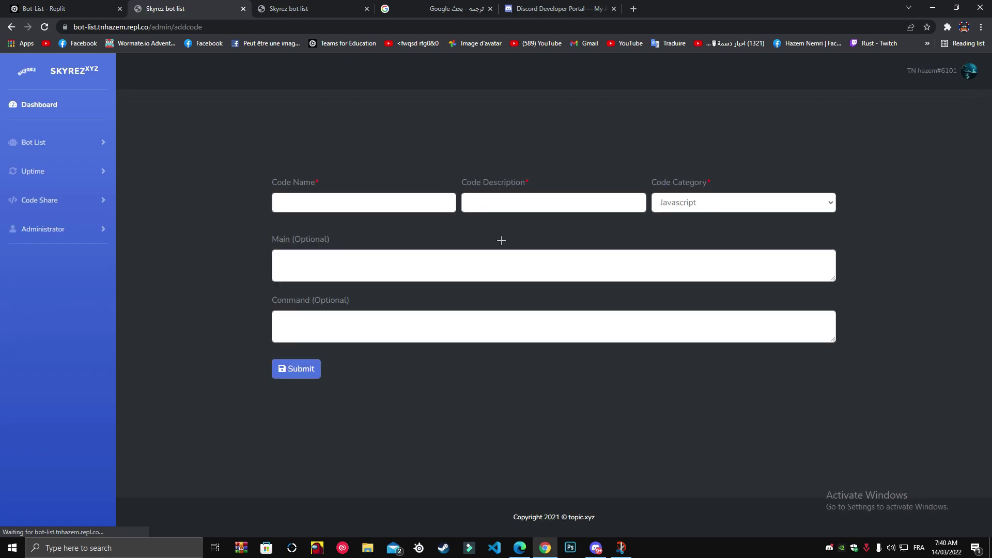
pyautogui.click(329, 201)
pyautogui.click(465, 202)
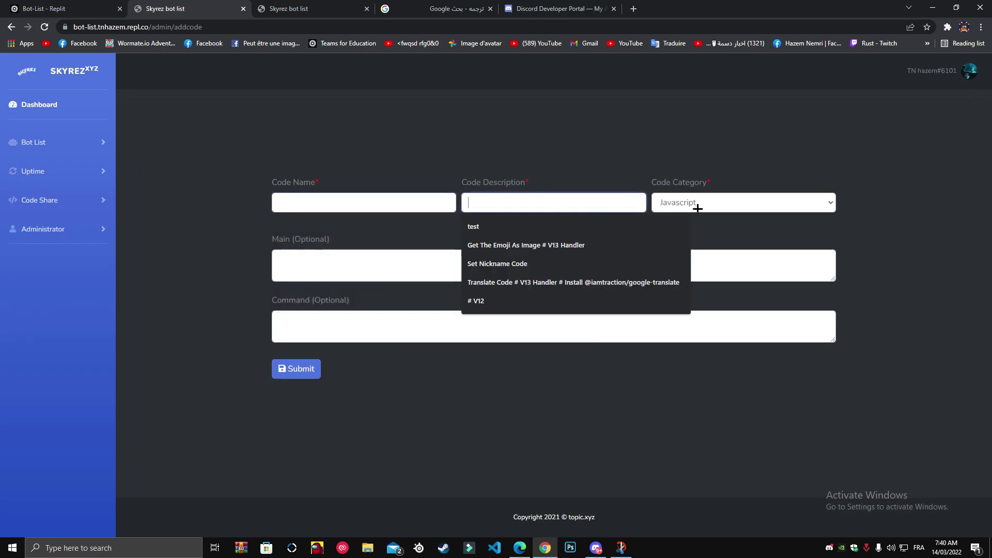
pyautogui.click(688, 202)
pyautogui.click(299, 226)
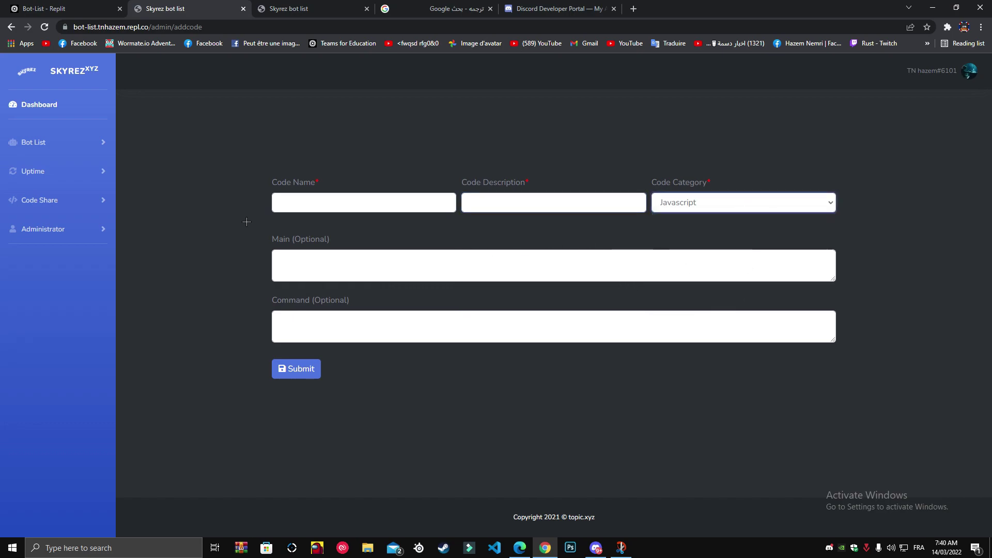
# - Open the administrator Bans page and look over its ban and unban fields
pyautogui.click(67, 229)
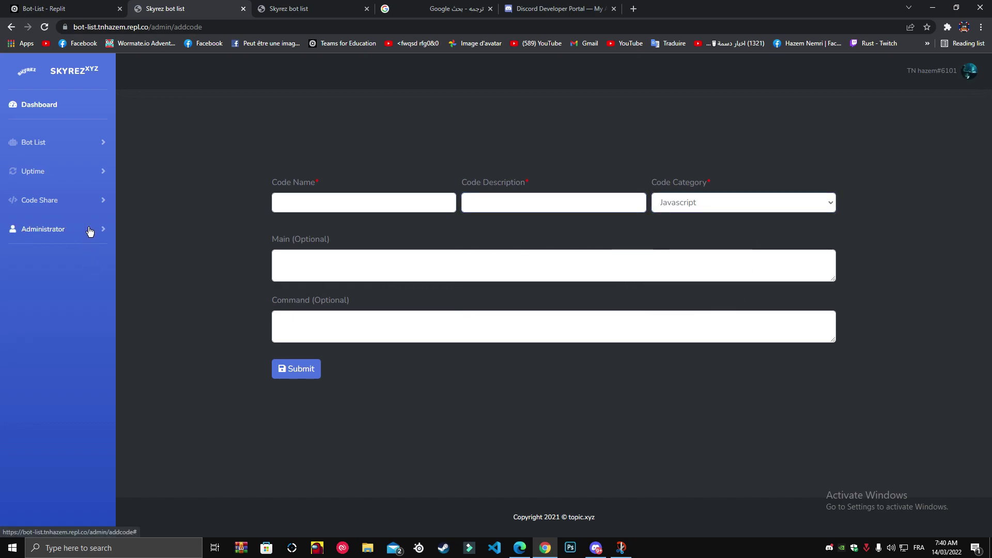
pyautogui.click(100, 236)
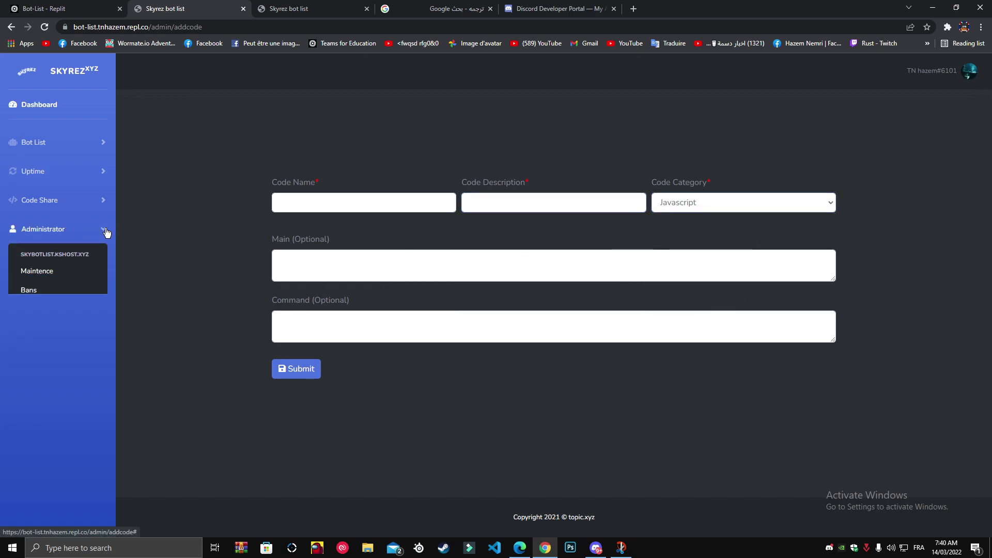
pyautogui.click(76, 291)
pyautogui.click(316, 226)
pyautogui.click(410, 223)
pyautogui.click(568, 225)
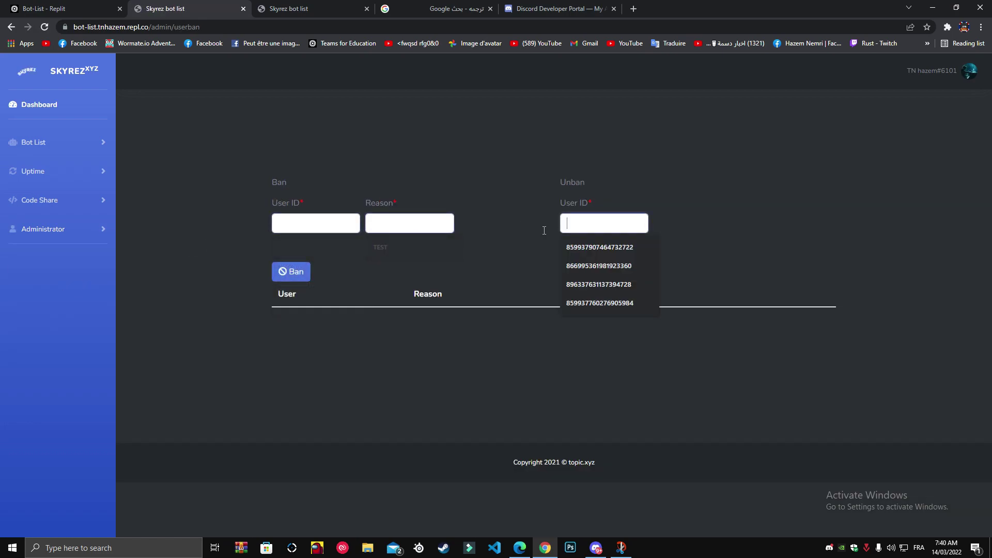
# - Open the administrator Partners form, switch to Discord and copy the avatar image's link from the login log in #tests
pyautogui.click(46, 234)
pyautogui.click(44, 321)
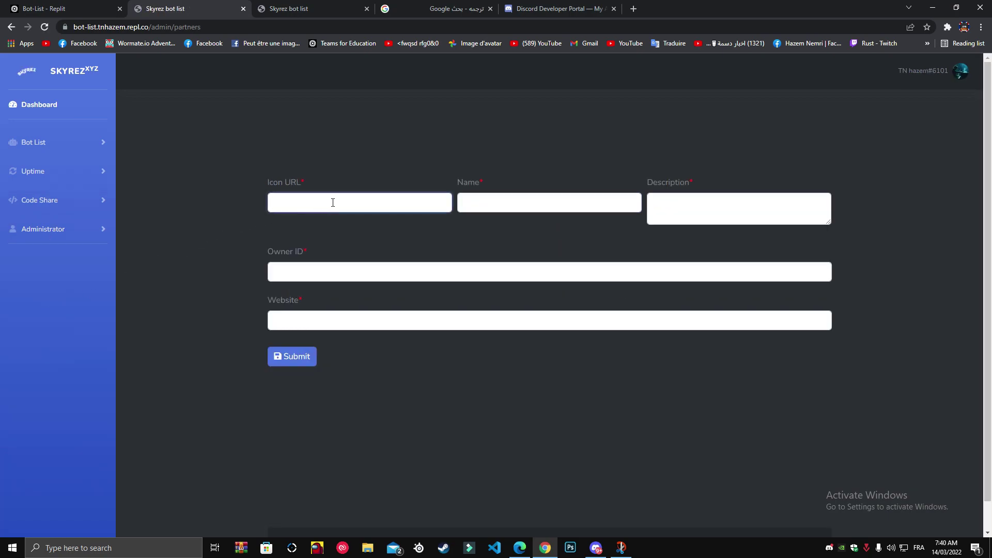
pyautogui.click(610, 554)
pyautogui.tripleClick(268, 408)
pyautogui.rightClick(373, 305)
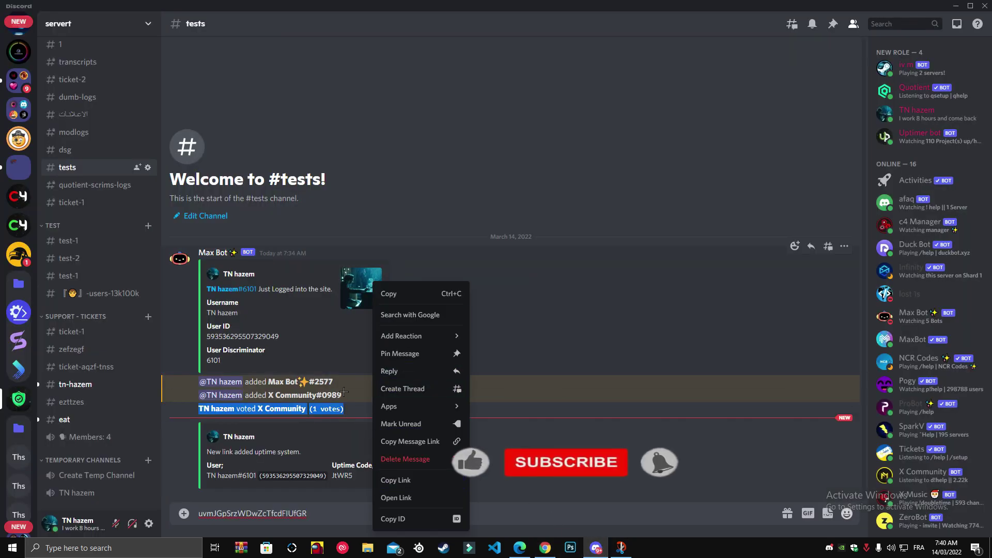
pyautogui.click(408, 480)
# - Clear the unsent draft in the #tests channel and highlight the details of the uptime link log
pyautogui.tripleClick(326, 513)
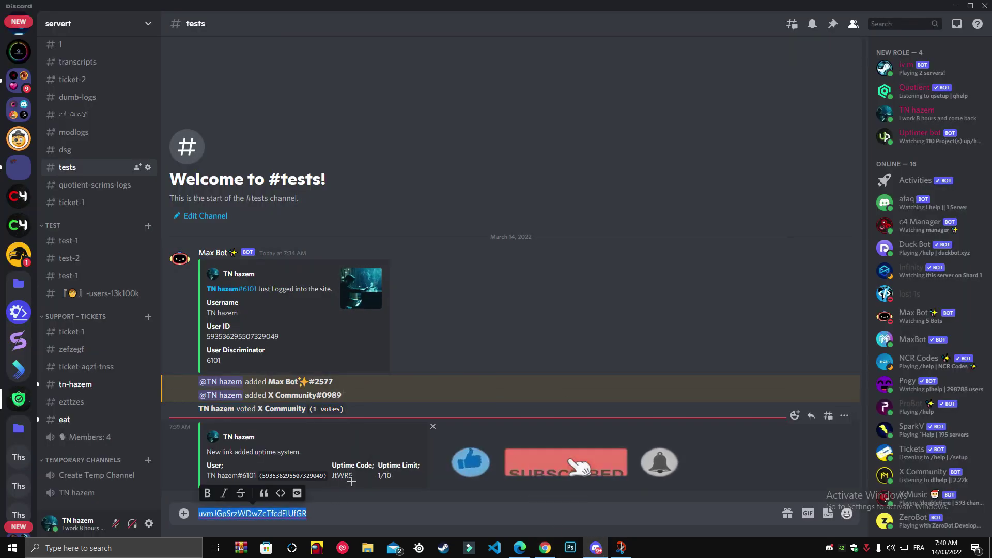
pyautogui.press('BackSpace')
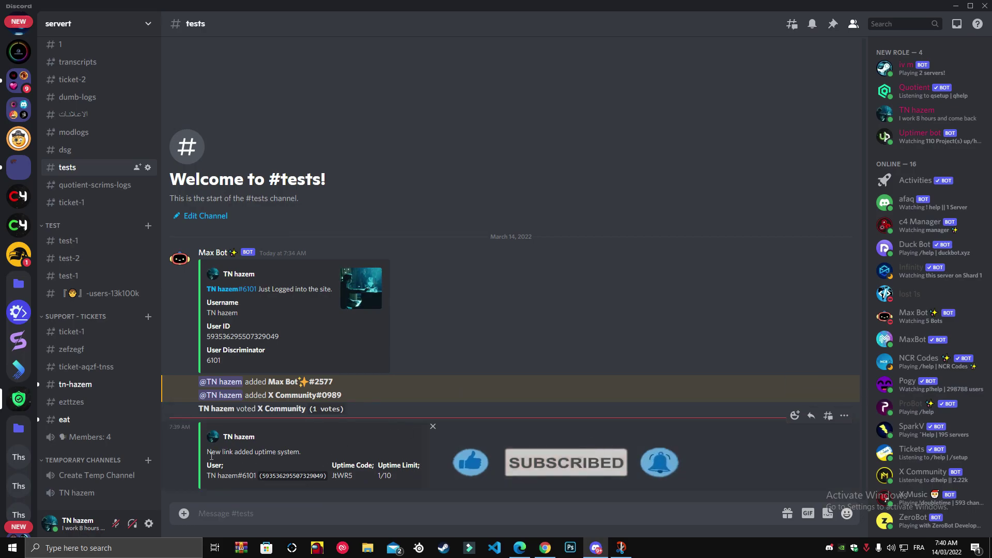
pyautogui.moveTo(212, 451); pyautogui.dragTo(299, 452)
pyautogui.moveTo(206, 452); pyautogui.dragTo(225, 466)
pyautogui.moveTo(395, 476); pyautogui.dragTo(352, 457)
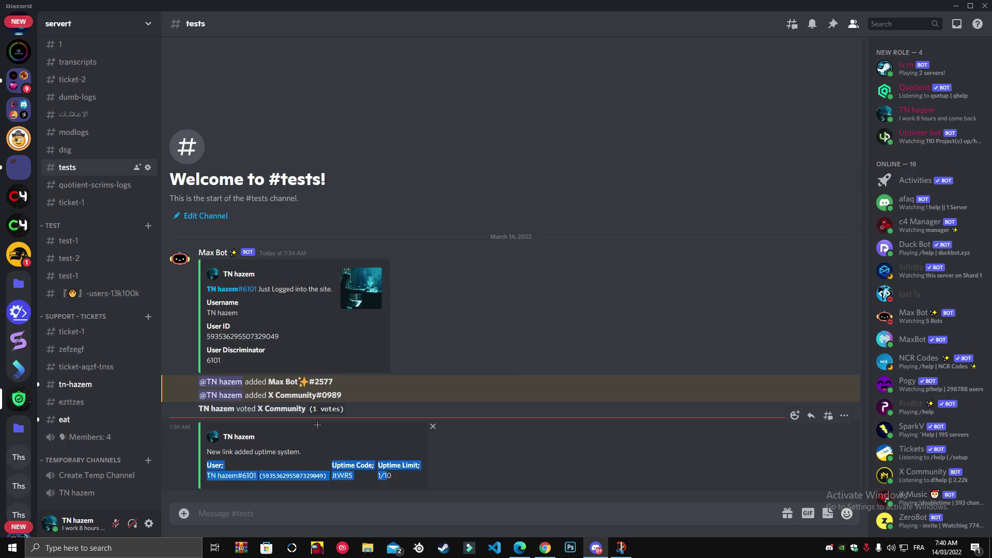
# - Copy the login log's avatar image link again and paste it as the partner's Icon URL in the browser
pyautogui.rightClick(364, 282)
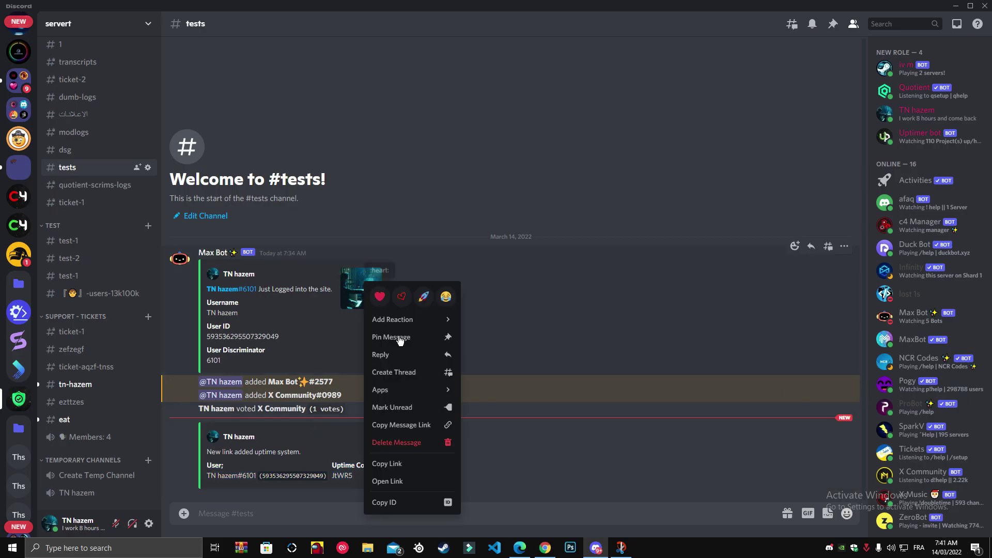
pyautogui.click(388, 464)
pyautogui.click(544, 547)
pyautogui.click(334, 204)
pyautogui.hotkey('ctrl', 'v')
# - Set the partner's name to TEST and fill the description with the word TEST repeated many times
pyautogui.click(486, 205)
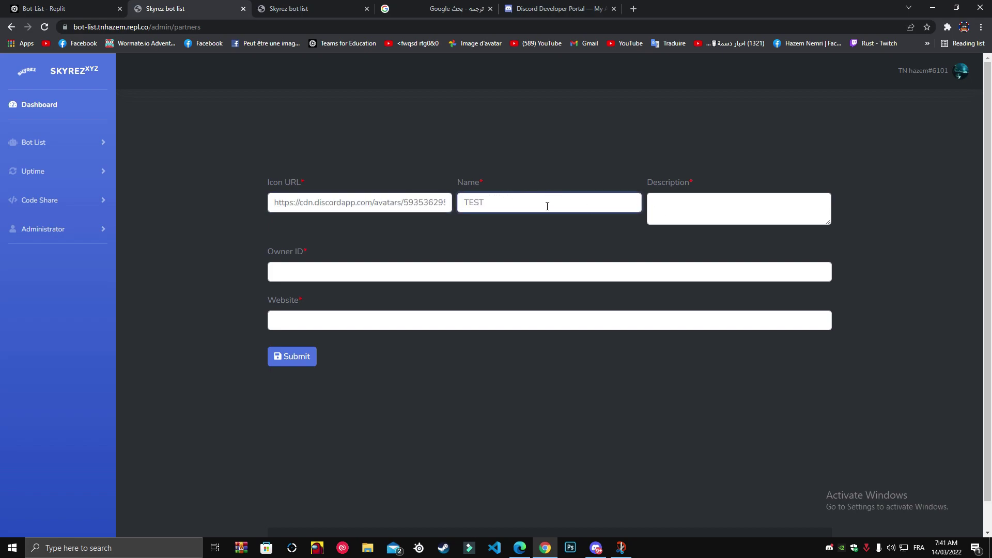
pyautogui.click(508, 199)
pyautogui.click(704, 211)
pyautogui.hotkey('ctrl', 'v')
pyautogui.hotkey('ctrl', 'v')
pyautogui.hotkey('ctrl', 'v')
pyautogui.hotkey('ctrl', 'v')
pyautogui.hotkey('ctrl', 'v')
pyautogui.hotkey('ctrl', 'v')
pyautogui.hotkey('ctrl', 'v')
pyautogui.hotkey('ctrl', 'v')
pyautogui.hotkey('ctrl', 'v')
pyautogui.hotkey('ctrl', 'v')
pyautogui.hotkey('ctrl', 'v')
pyautogui.hotkey('ctrl', 'v')
pyautogui.hotkey('ctrl', 'v')
pyautogui.hotkey('ctrl', 'v')
pyautogui.hotkey('ctrl', 'v')
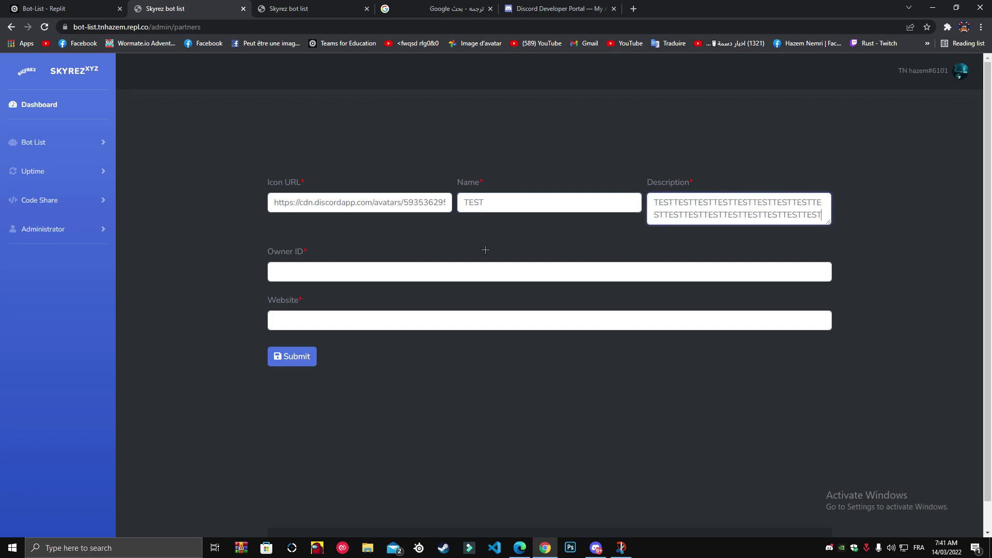
# - Copy the account's own user ID from the Discord member list and paste it as the partner's Owner ID
pyautogui.click(340, 274)
pyautogui.click(596, 548)
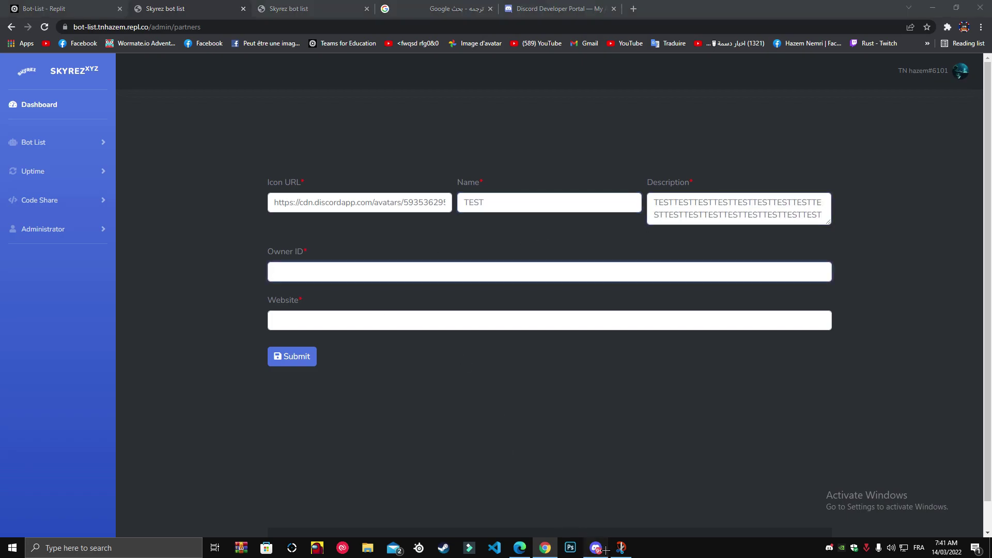
pyautogui.rightClick(933, 126)
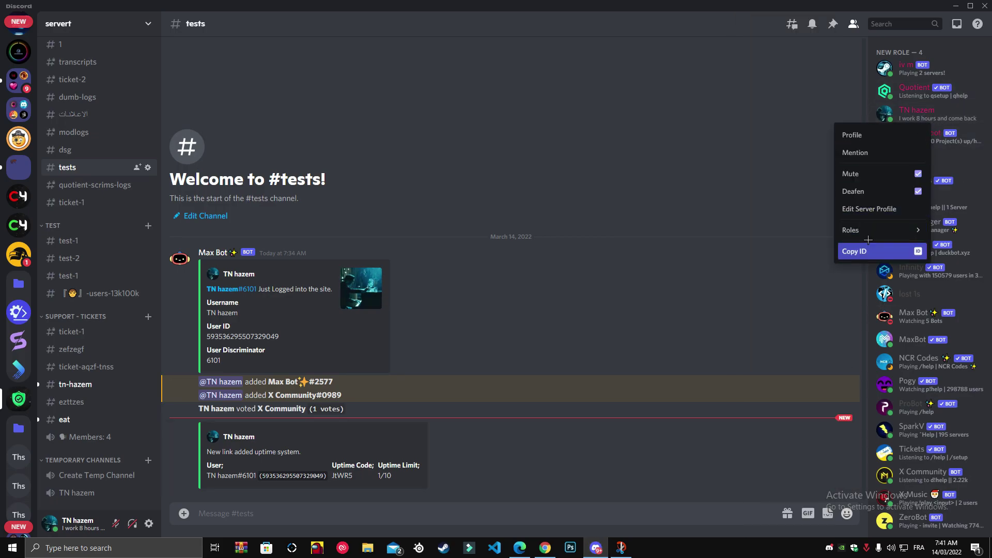
pyautogui.click(868, 251)
pyautogui.click(545, 548)
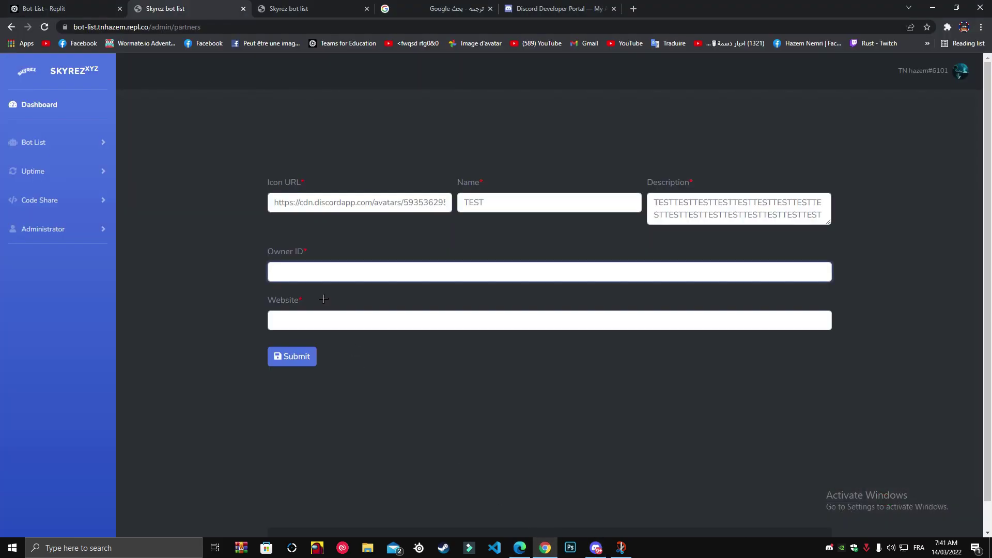
pyautogui.hotkey('ctrl', 'v')
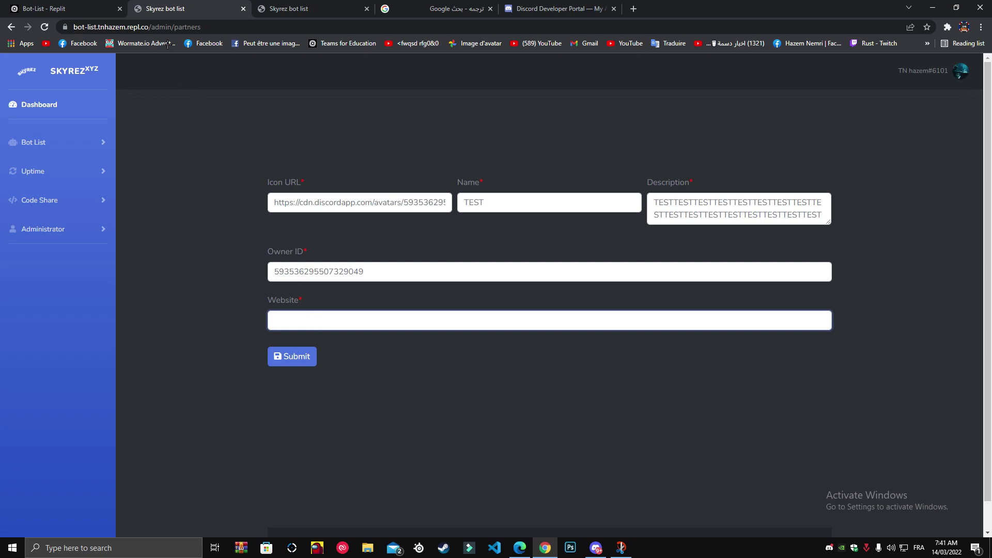
pyautogui.click(145, 27)
pyautogui.click(318, 321)
pyautogui.hotkey('ctrl', 'v')
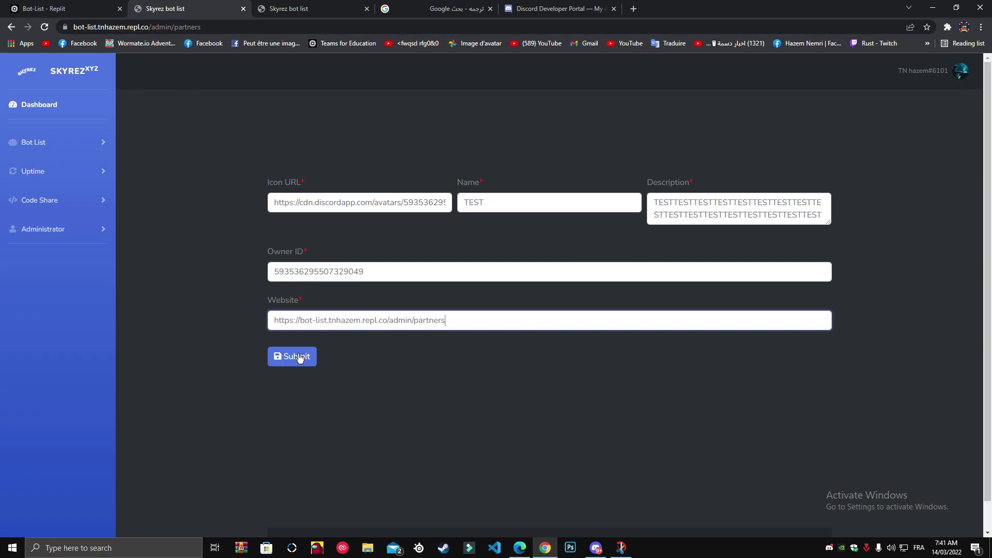
pyautogui.click(298, 358)
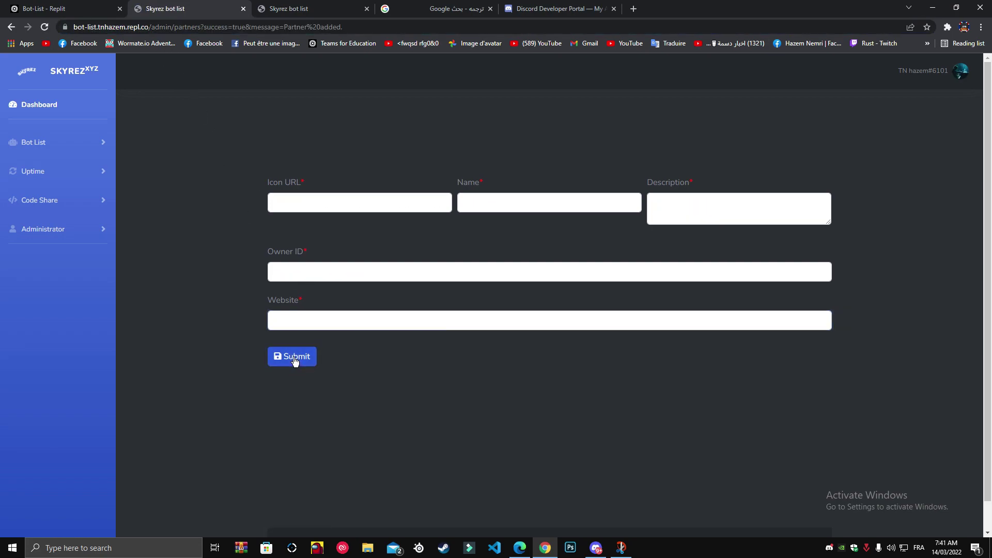
# - Go back to the public site through the profile, open the Partners page and view the TEST partner's link
pyautogui.scroll(-1, 309, 295)
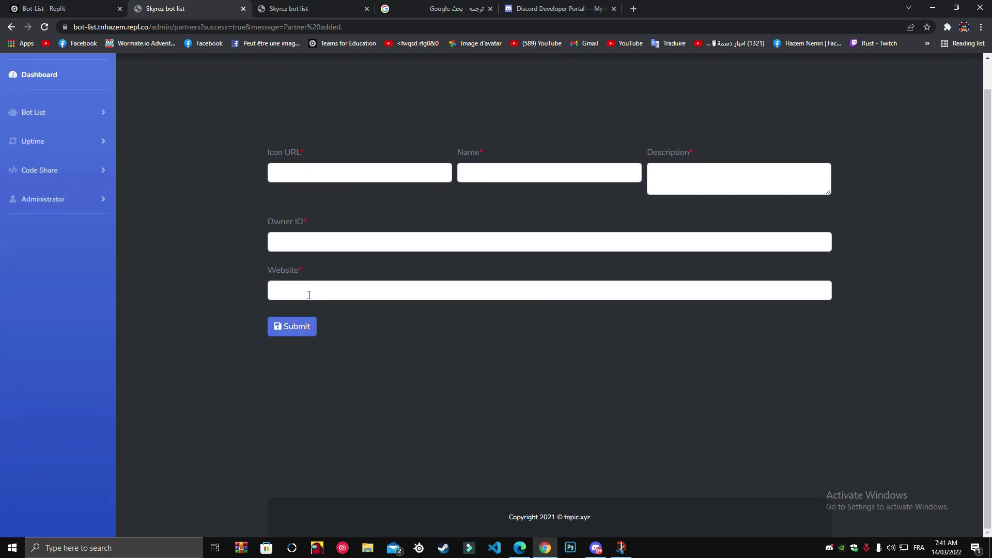
pyautogui.scroll(1, 594, 343)
pyautogui.click(961, 73)
pyautogui.click(929, 102)
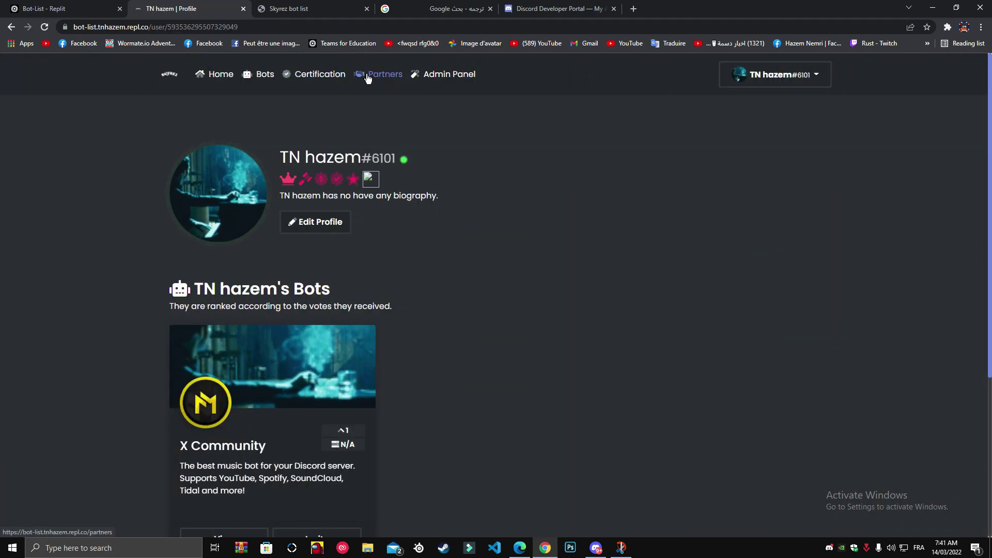
pyautogui.click(365, 77)
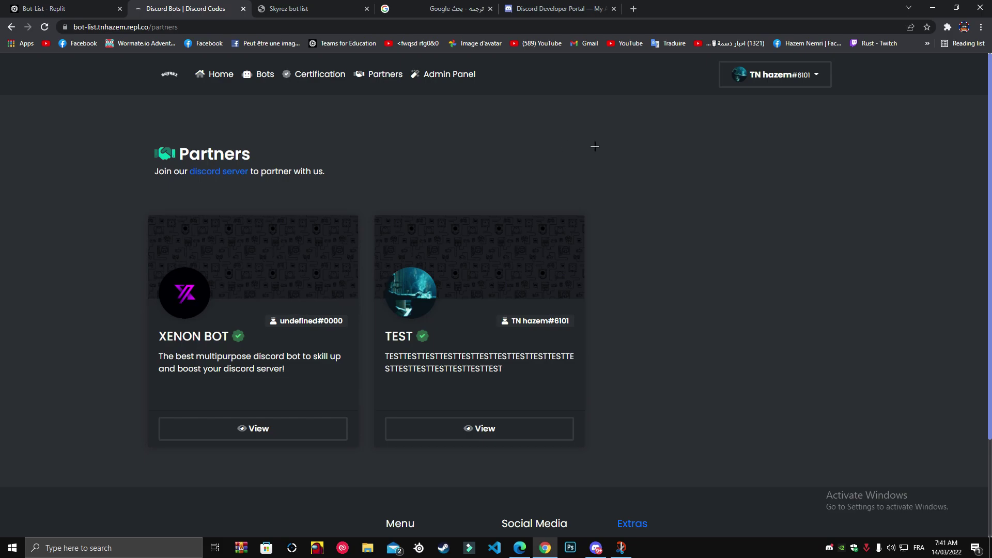
pyautogui.scroll(-3, 591, 147)
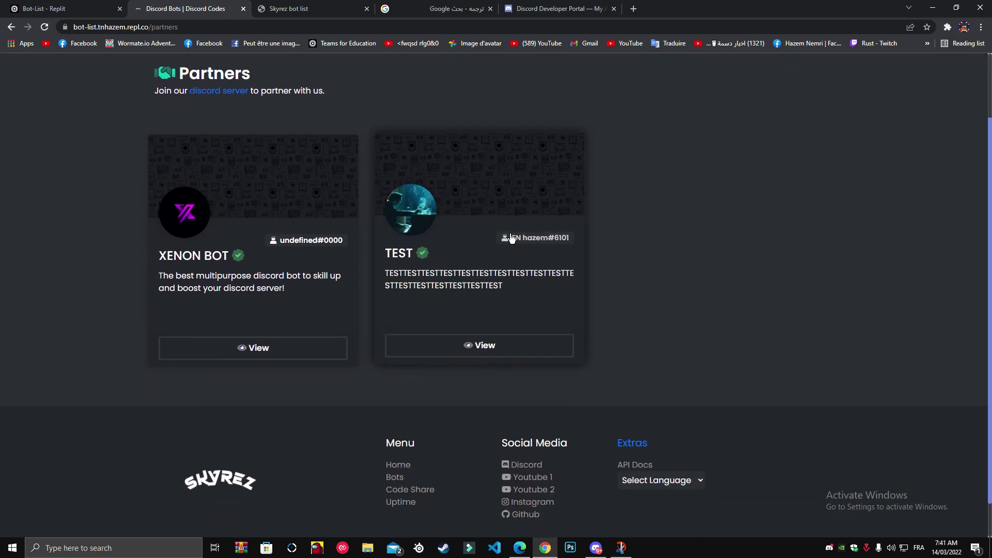
pyautogui.click(467, 348)
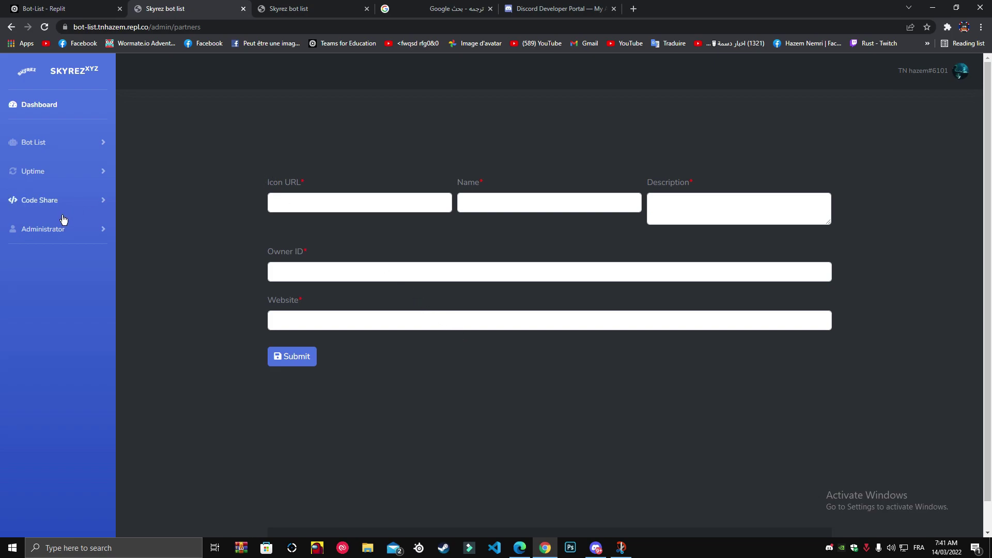
# - Open the administrator maintenance page and turn on maintenance mode with the reason DGS
pyautogui.click(70, 233)
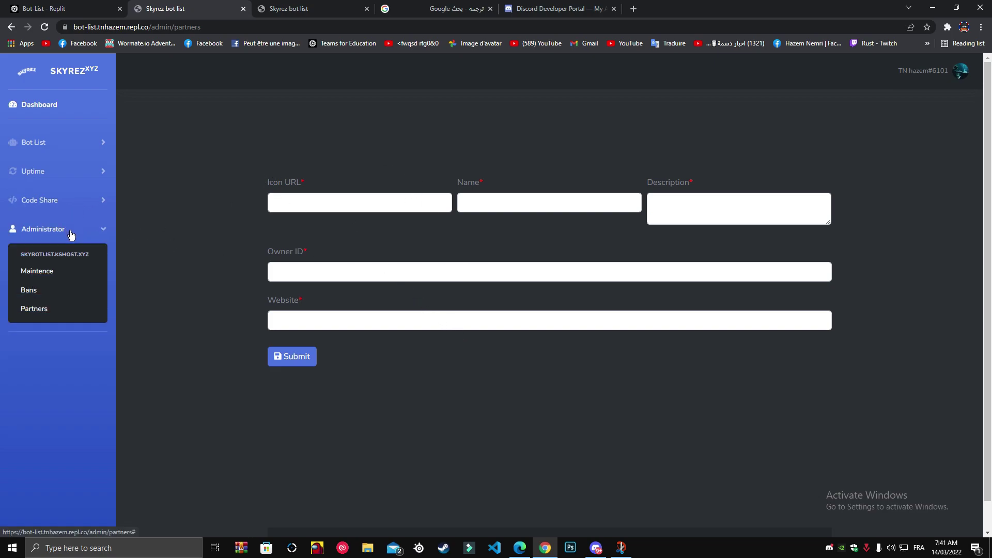
pyautogui.click(77, 270)
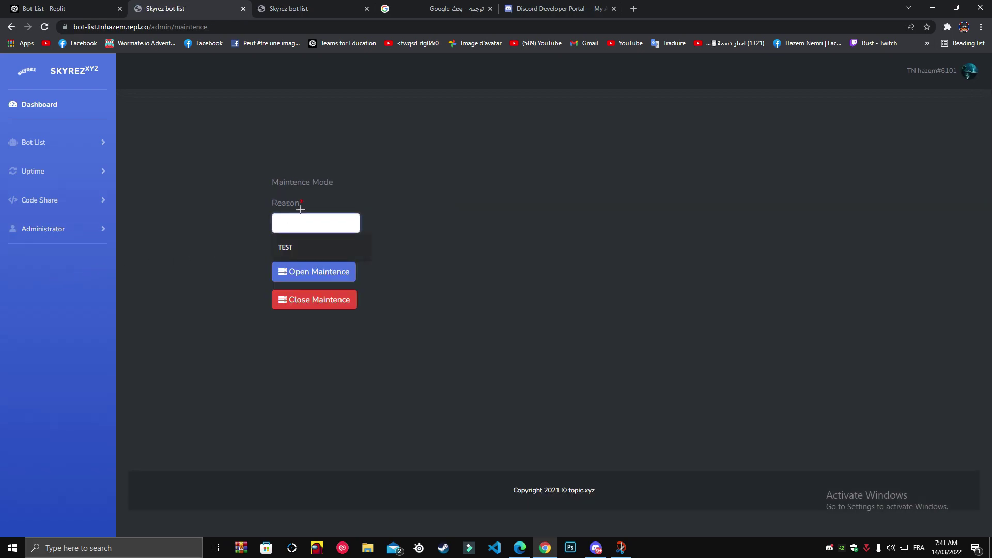
pyautogui.moveTo(283, 184); pyautogui.dragTo(339, 180)
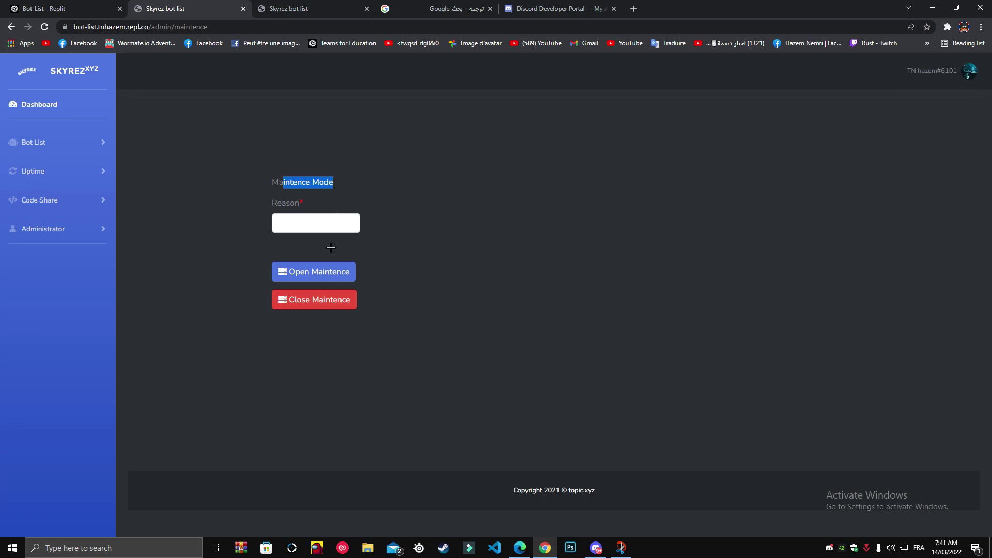
pyautogui.click(327, 282)
pyautogui.write('DGS')
pyautogui.click(321, 271)
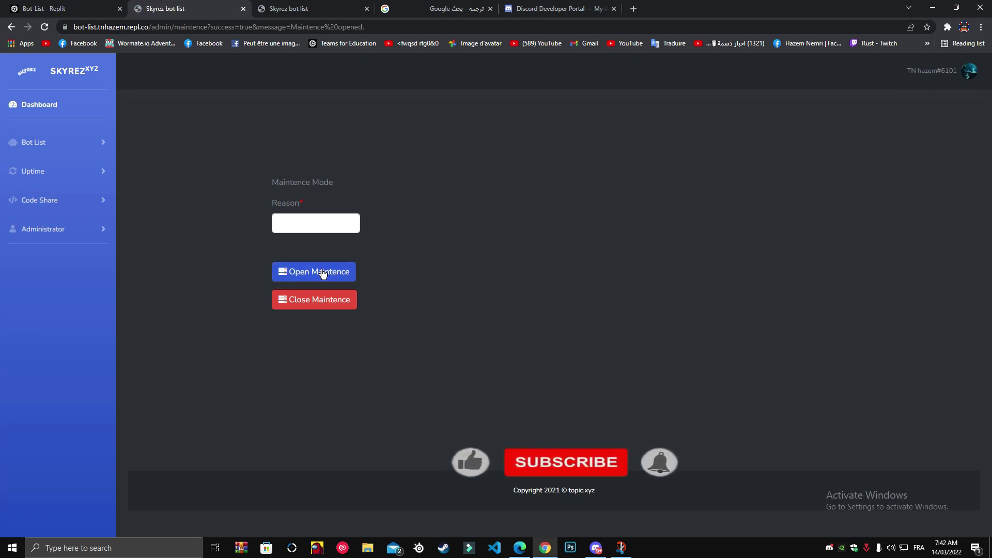
# - Review the bot certificate applications in the admin panel and open the list of certified bots
pyautogui.click(84, 144)
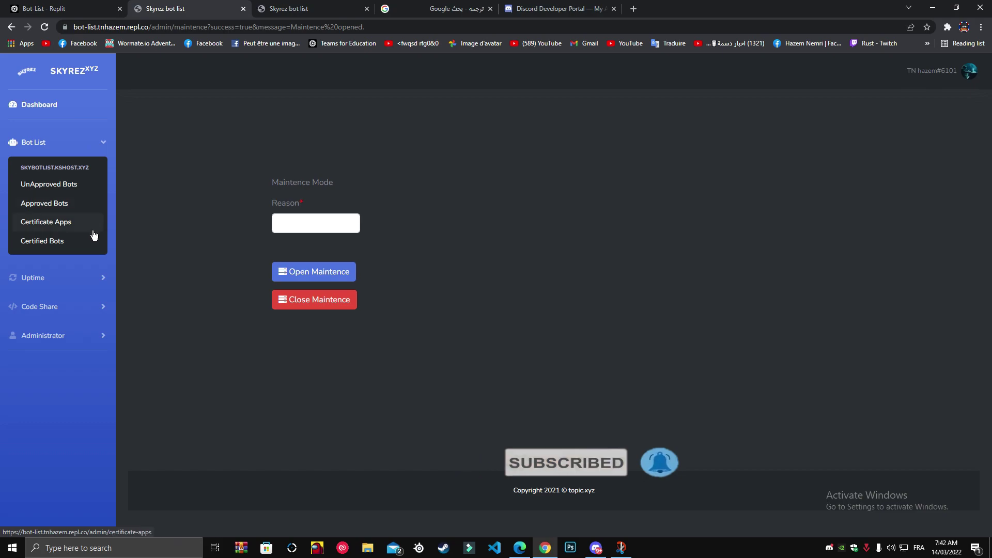
pyautogui.click(55, 228)
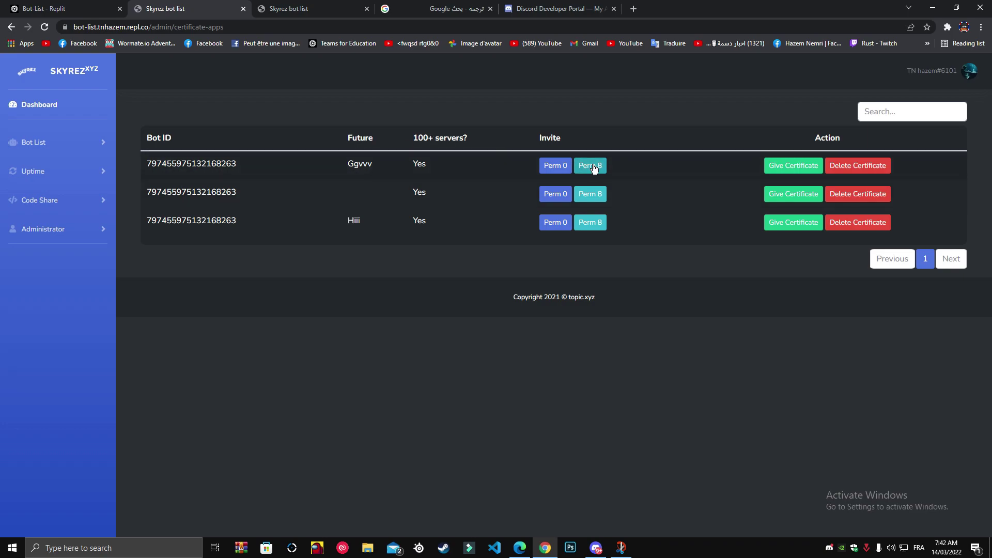
pyautogui.click(69, 144)
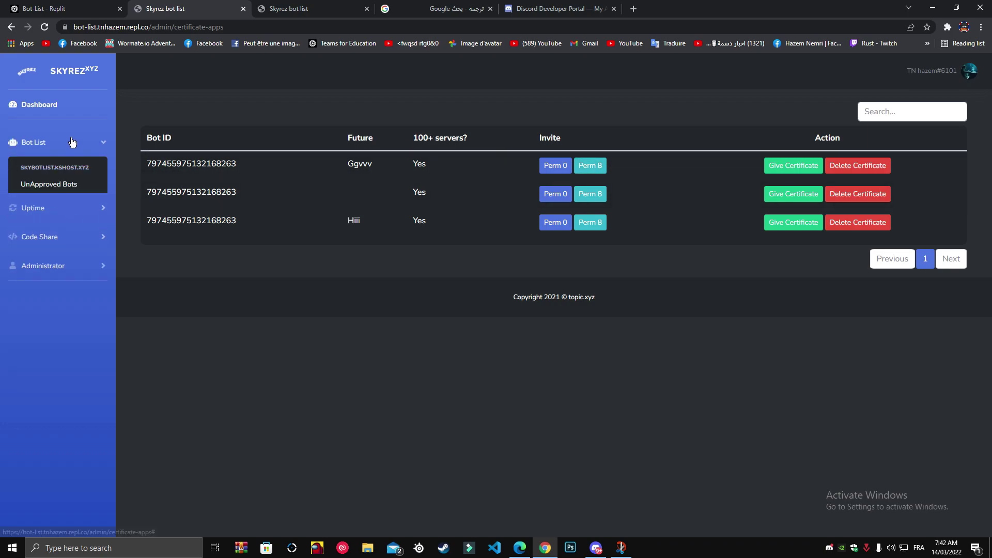
pyautogui.click(70, 241)
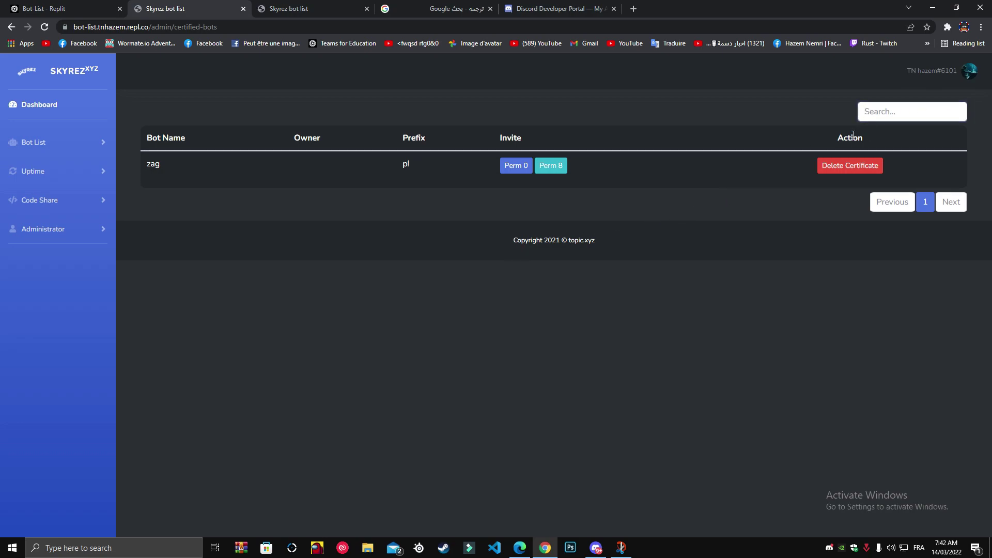
# - Delete the zag bot's certificate, giving TEST as the reason, and submit the form
pyautogui.click(845, 170)
pyautogui.click(847, 172)
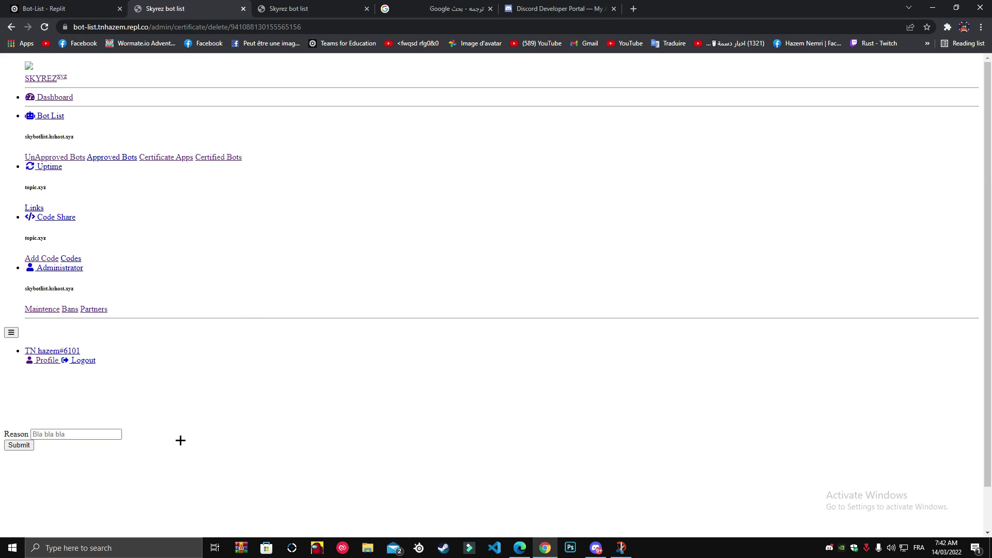
pyautogui.click(96, 434)
pyautogui.click(38, 454)
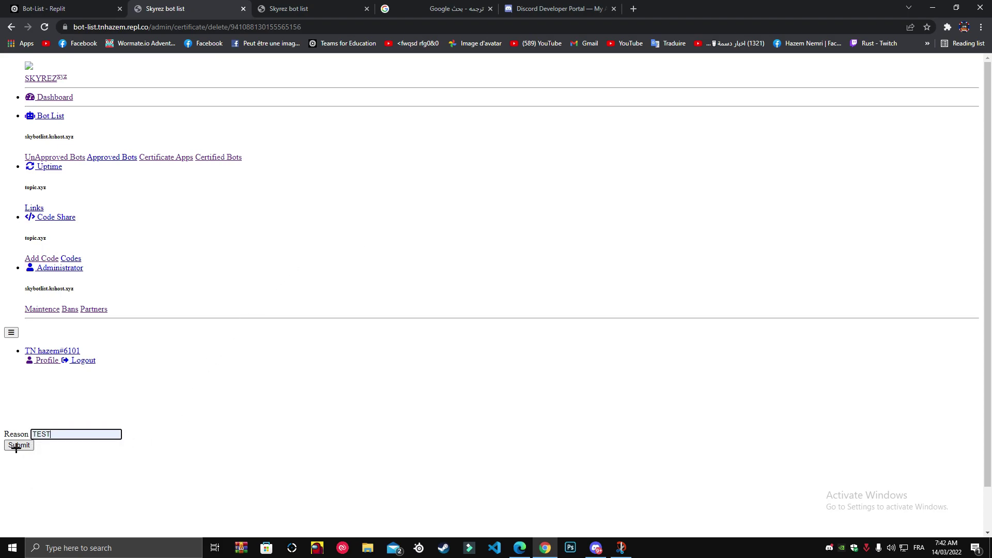
pyautogui.click(16, 446)
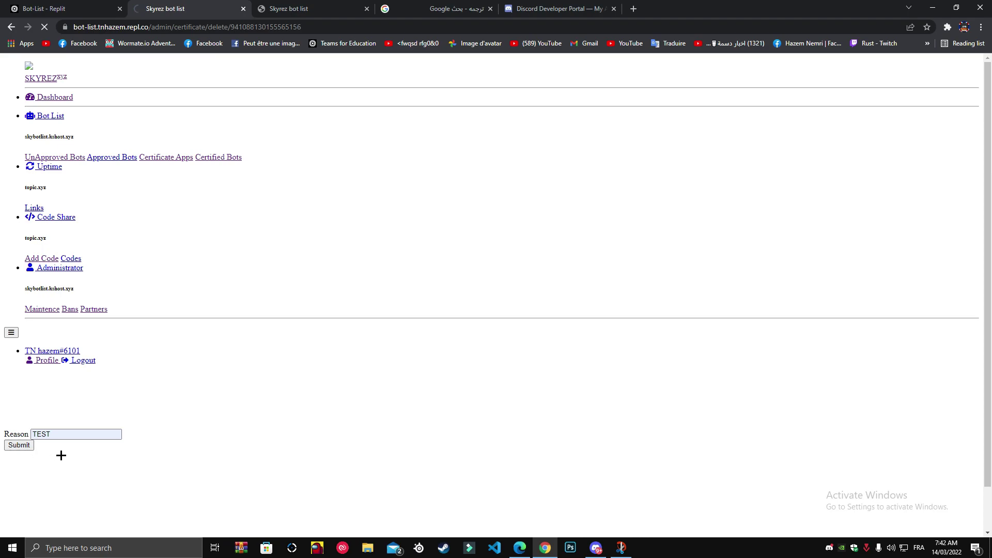
# - Switch to Discord, read the maintenance and certificate log messages in the tests channel, and return to Chrome
pyautogui.click(591, 550)
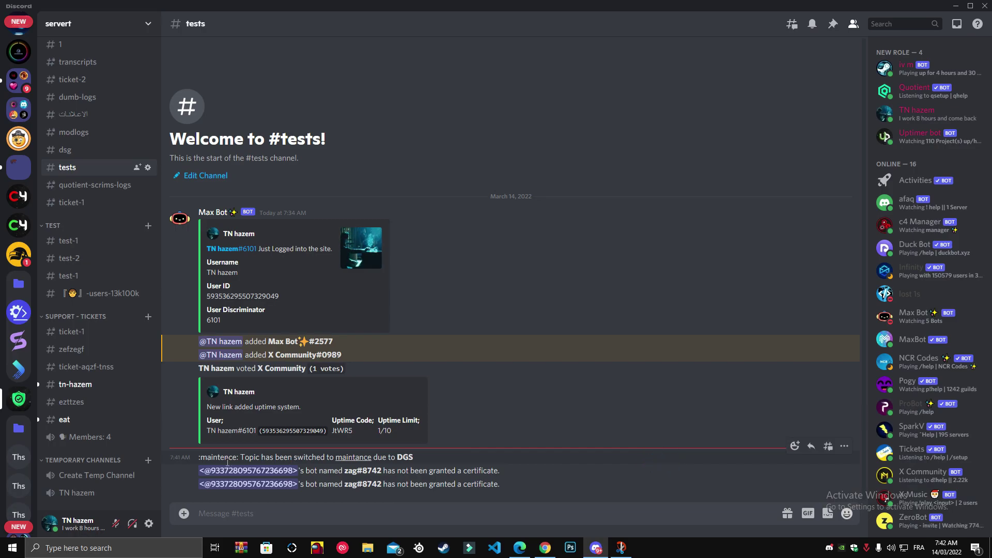
pyautogui.moveTo(212, 457); pyautogui.dragTo(489, 495)
pyautogui.click(520, 547)
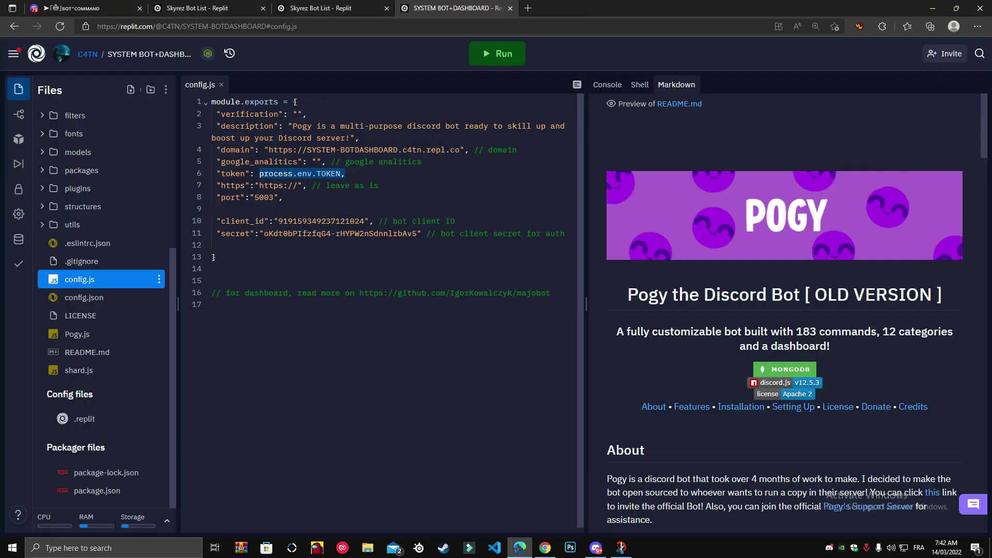
pyautogui.click(546, 548)
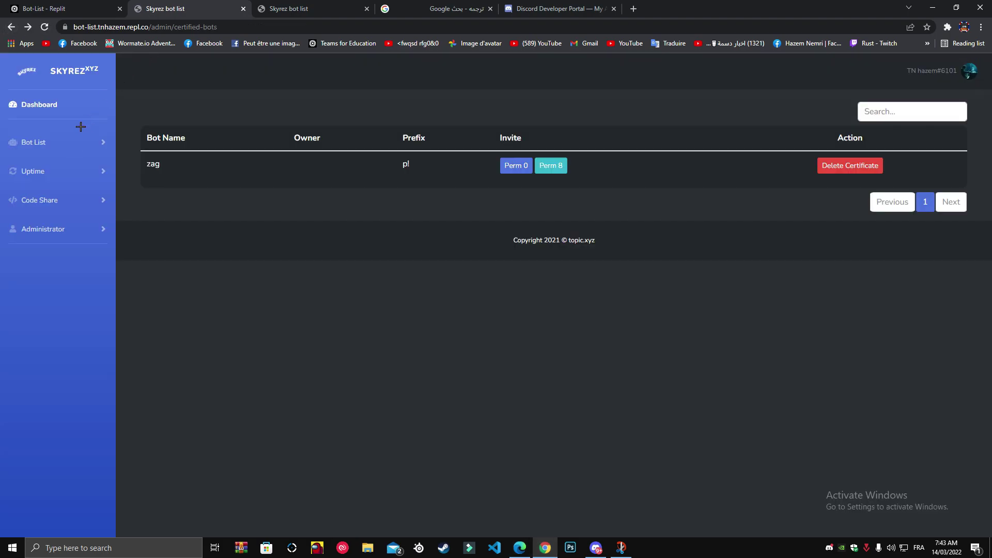
# - Return to the admin dashboard and open the account's own profile on the public site
pyautogui.click(68, 147)
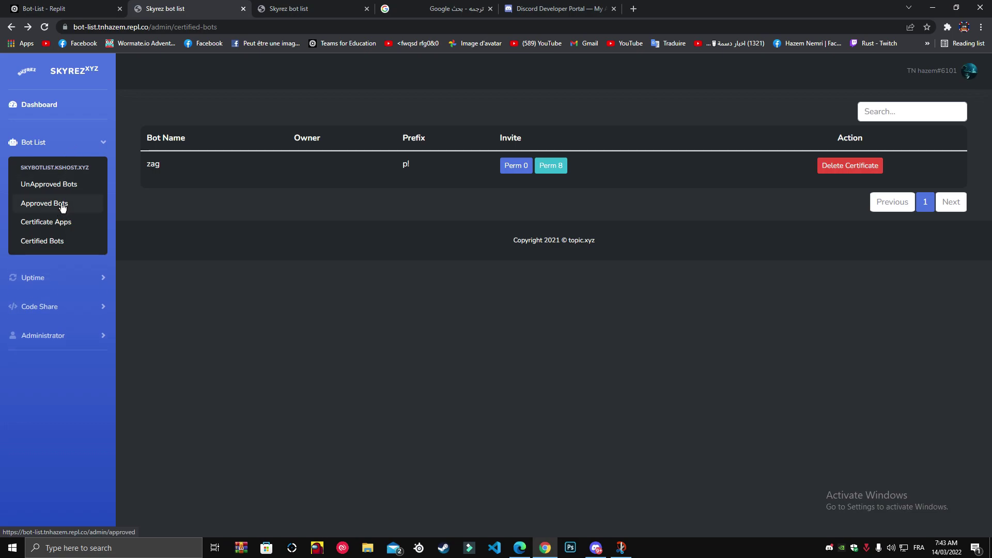
pyautogui.click(39, 98)
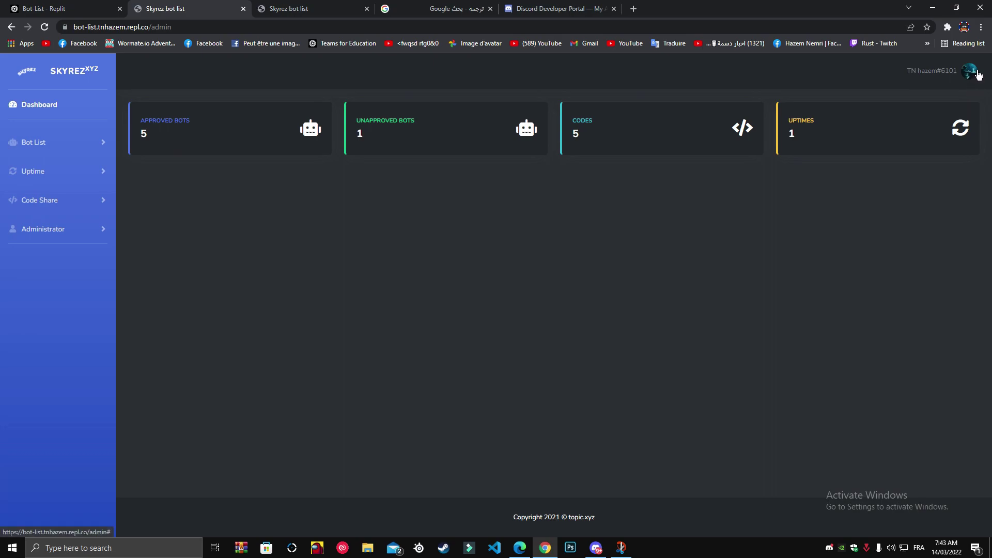
pyautogui.click(934, 102)
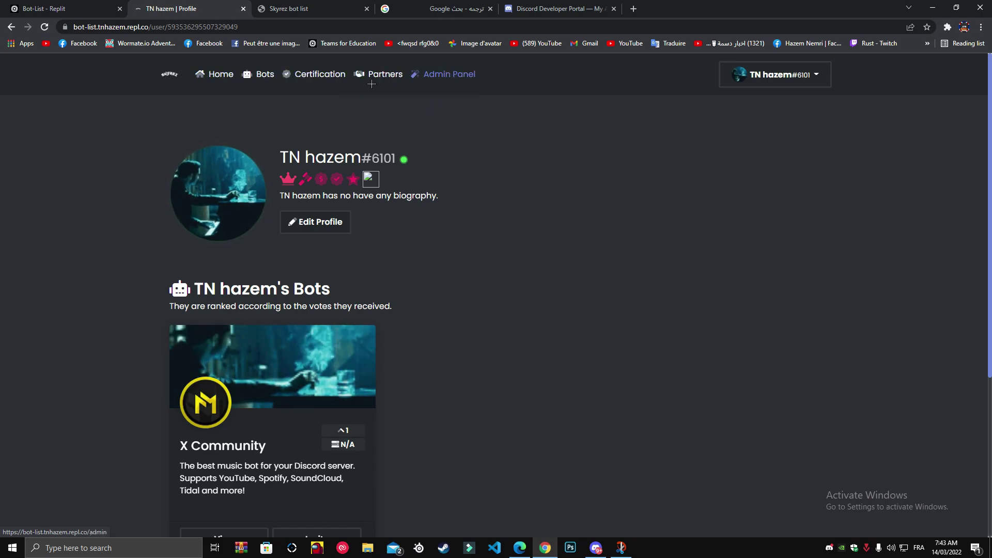
# - Test the Youtube 1 social media link in the profile page's footer and close the YouTube page it opens
pyautogui.scroll(-1, 549, 272)
pyautogui.scroll(-4, 548, 273)
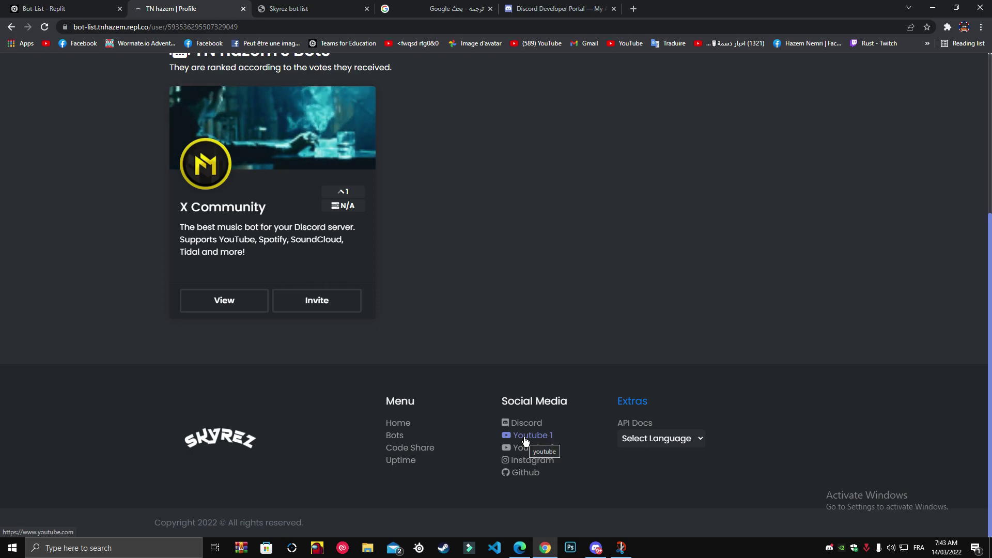
pyautogui.click(525, 436)
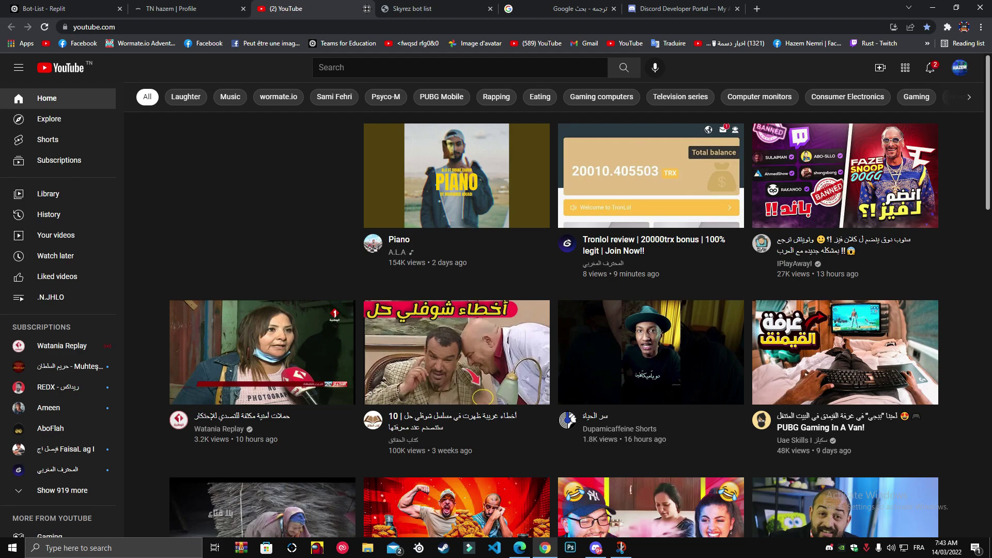
pyautogui.click(367, 9)
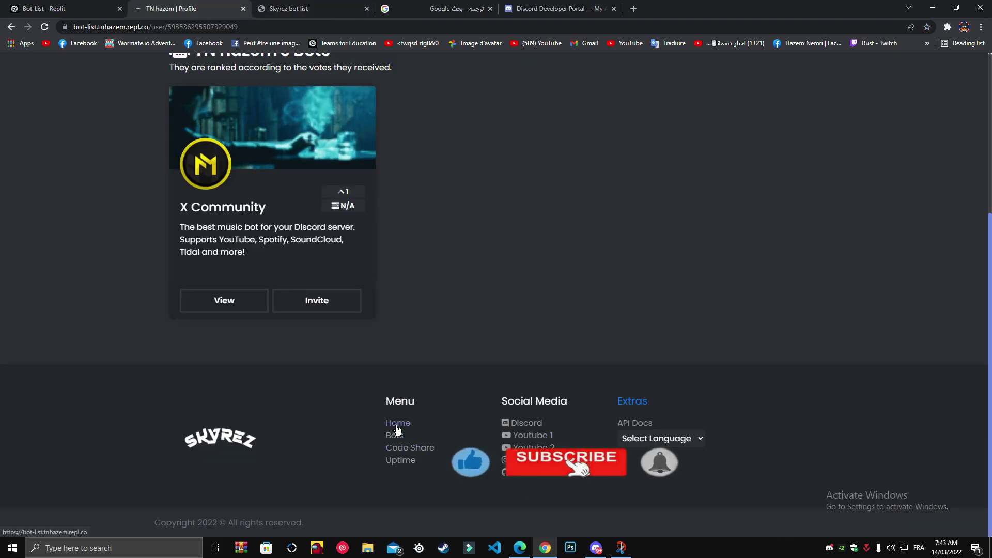
# - Open the bot list's home page and look through its Certified Bots and Most Popular Bots sections
pyautogui.scroll(5, 450, 316)
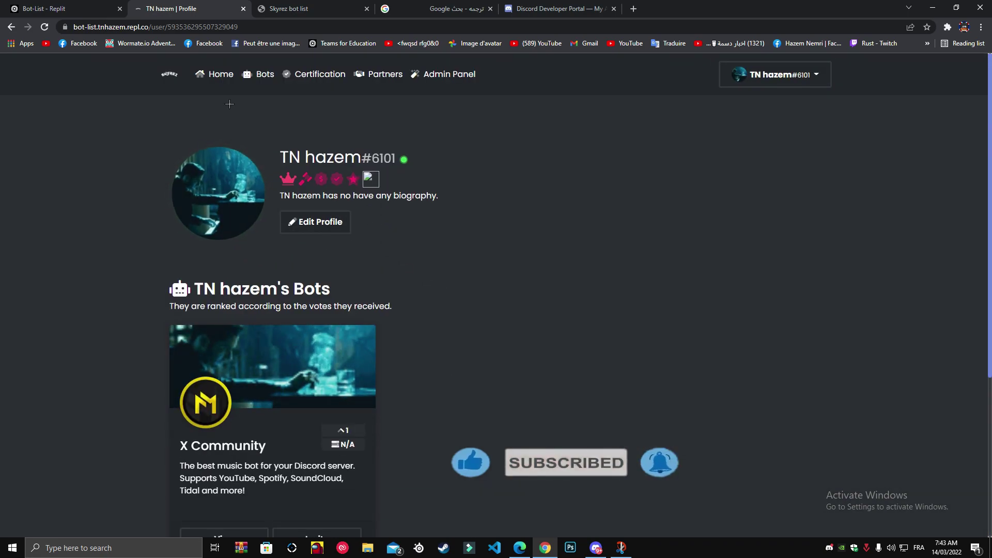
pyautogui.click(207, 74)
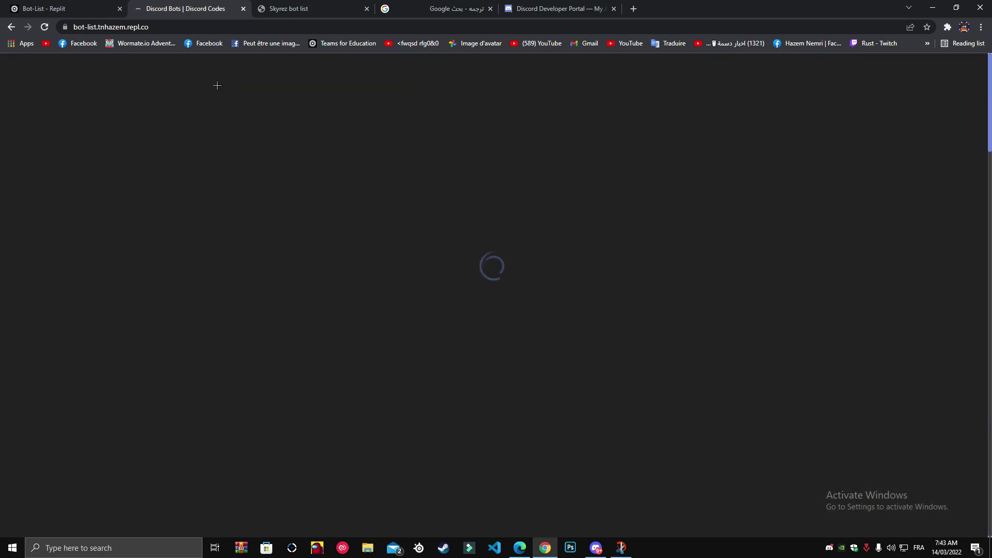
pyautogui.scroll(-3, 541, 296)
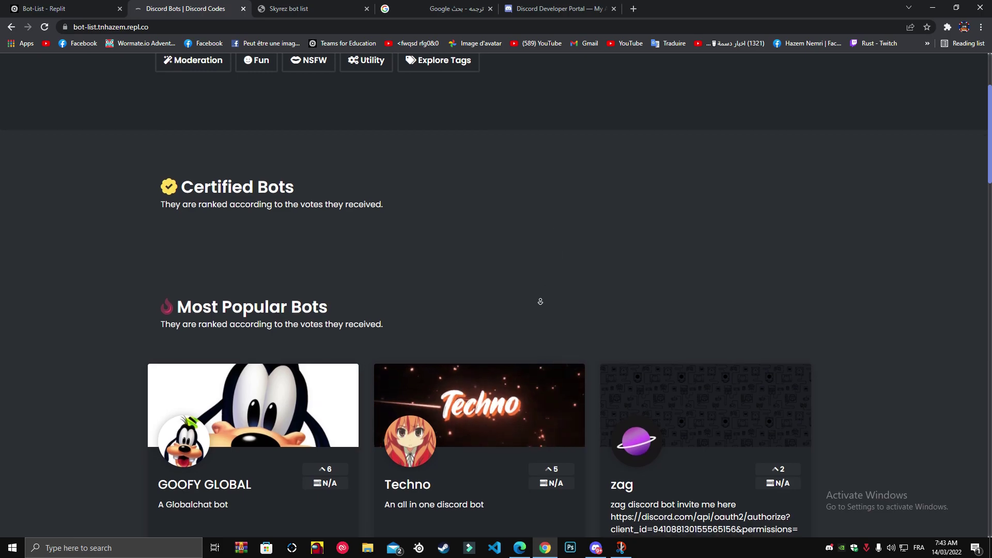
pyautogui.scroll(-6, 541, 296)
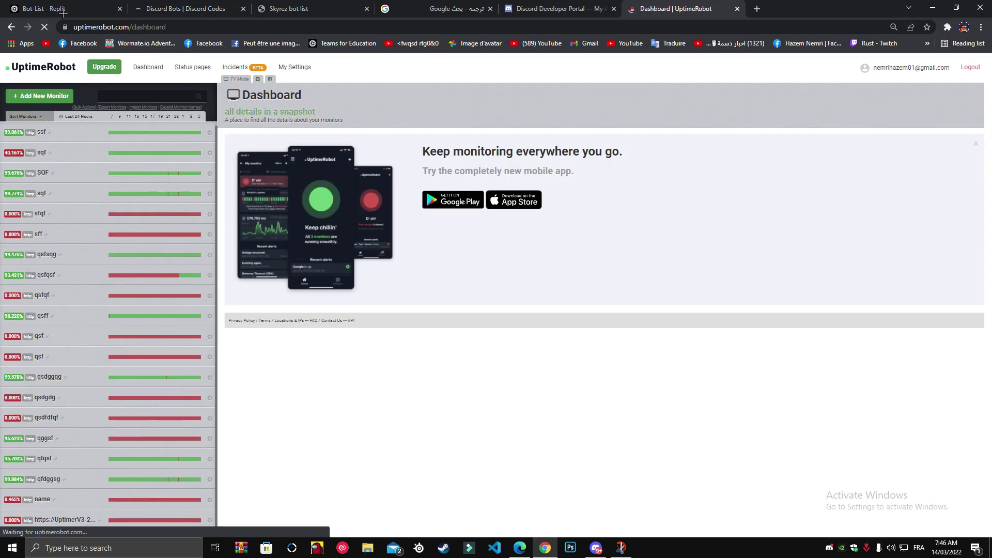
# - Start a new UptimeRobot monitor and set its monitor type to HTTP(s)
pyautogui.click(43, 91)
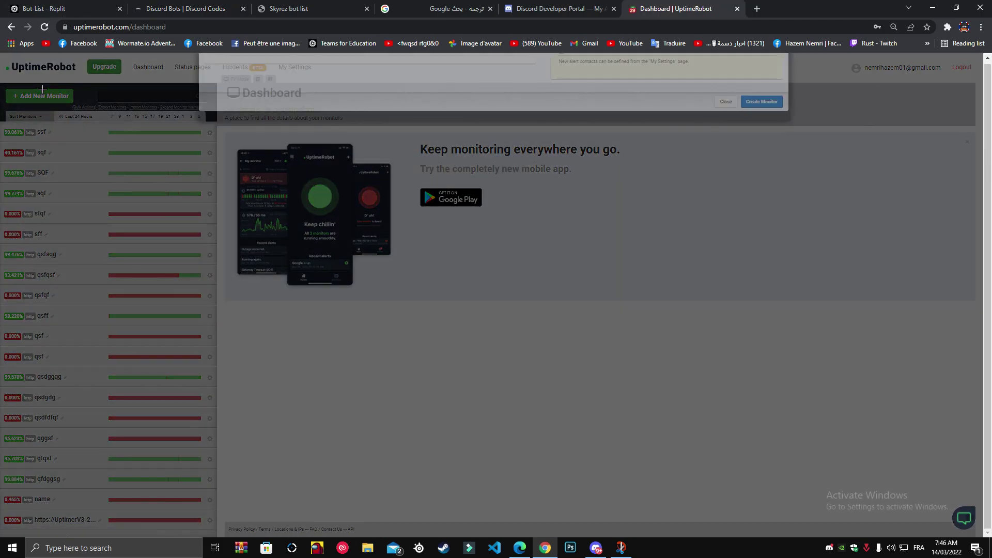
pyautogui.click(338, 297)
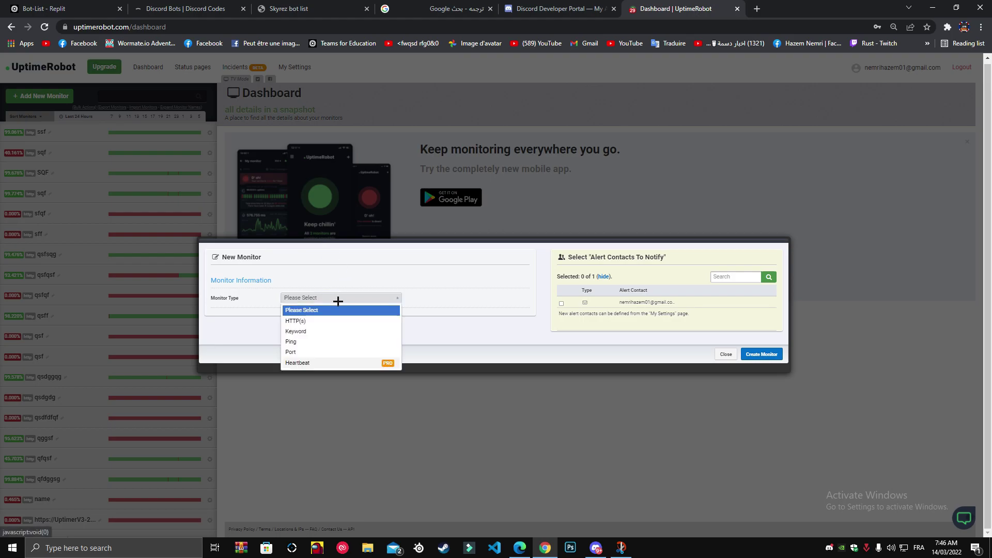
pyautogui.click(327, 319)
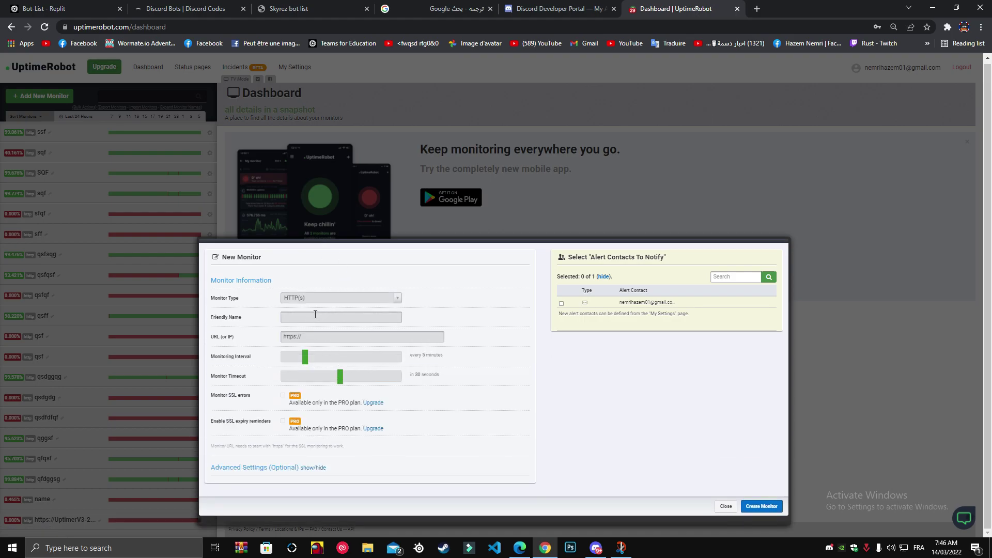